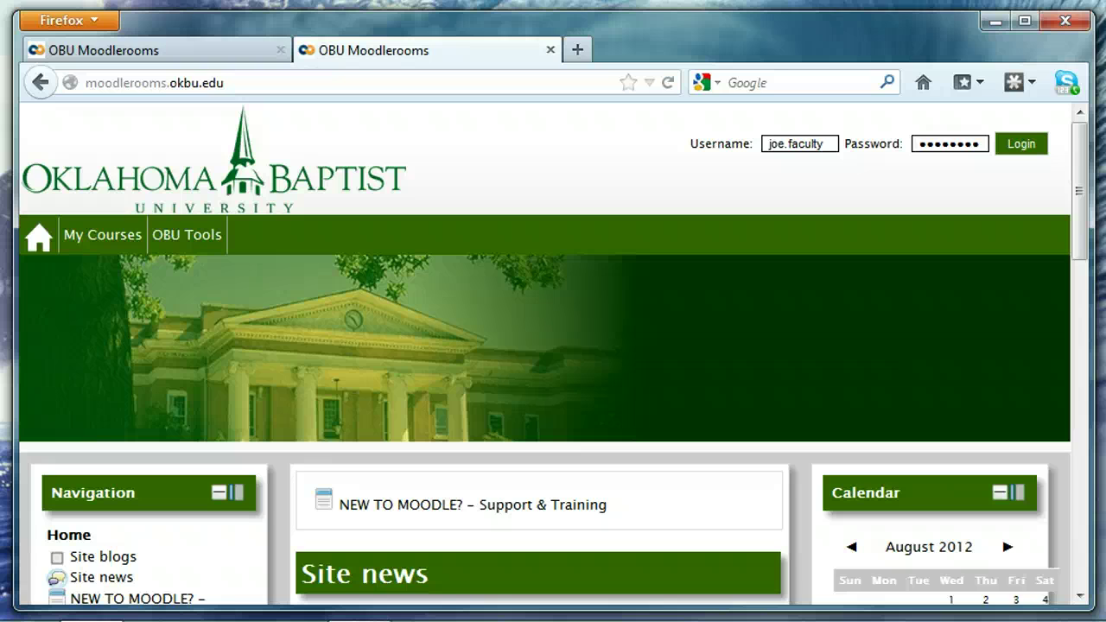
- Sign in with the faculty account and scroll down to the Navigation and Settings blocks
click(223, 84)
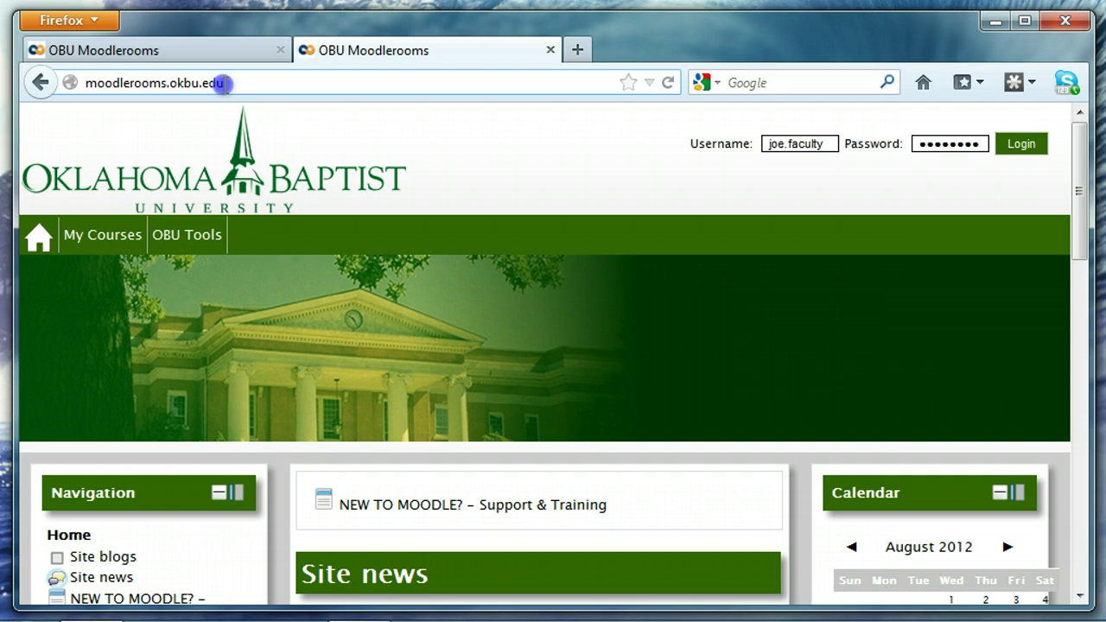
triple_click(223, 84)
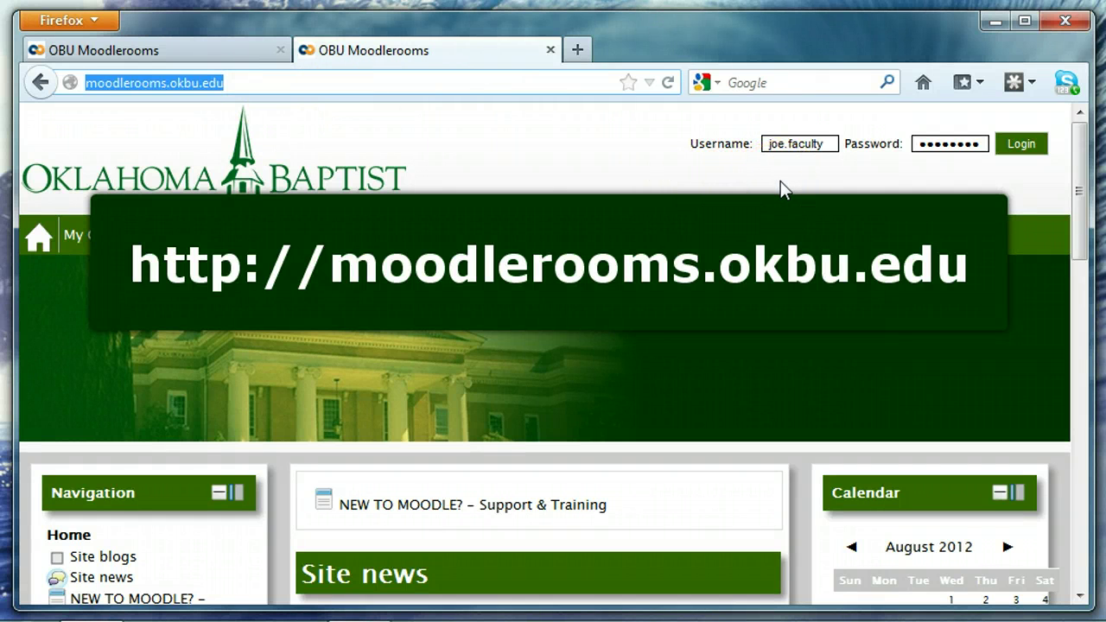
click(829, 144)
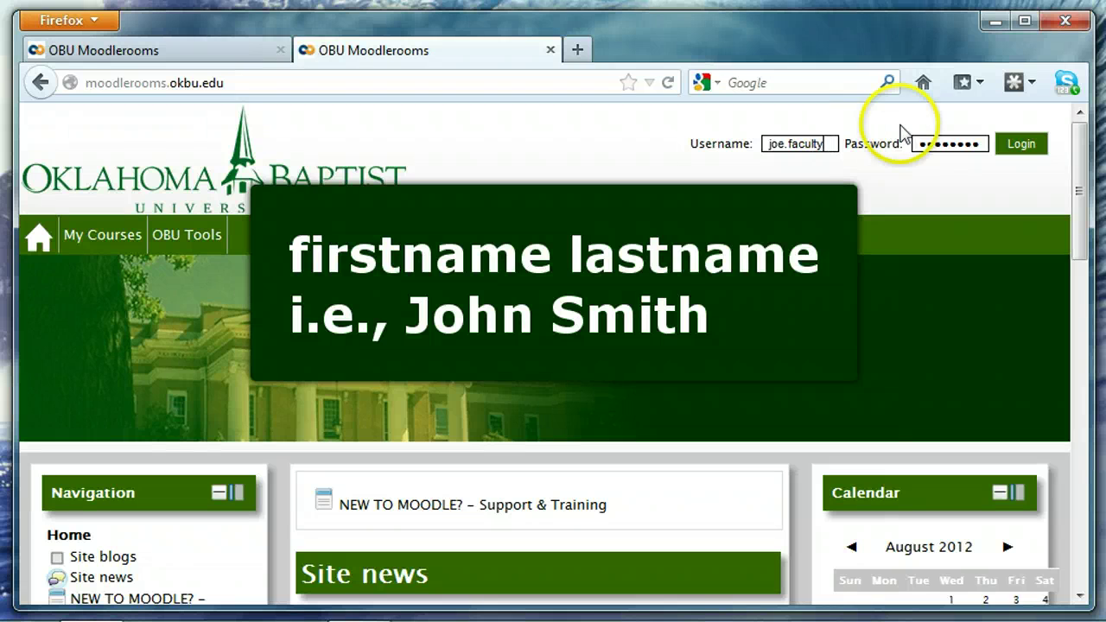
click(1021, 143)
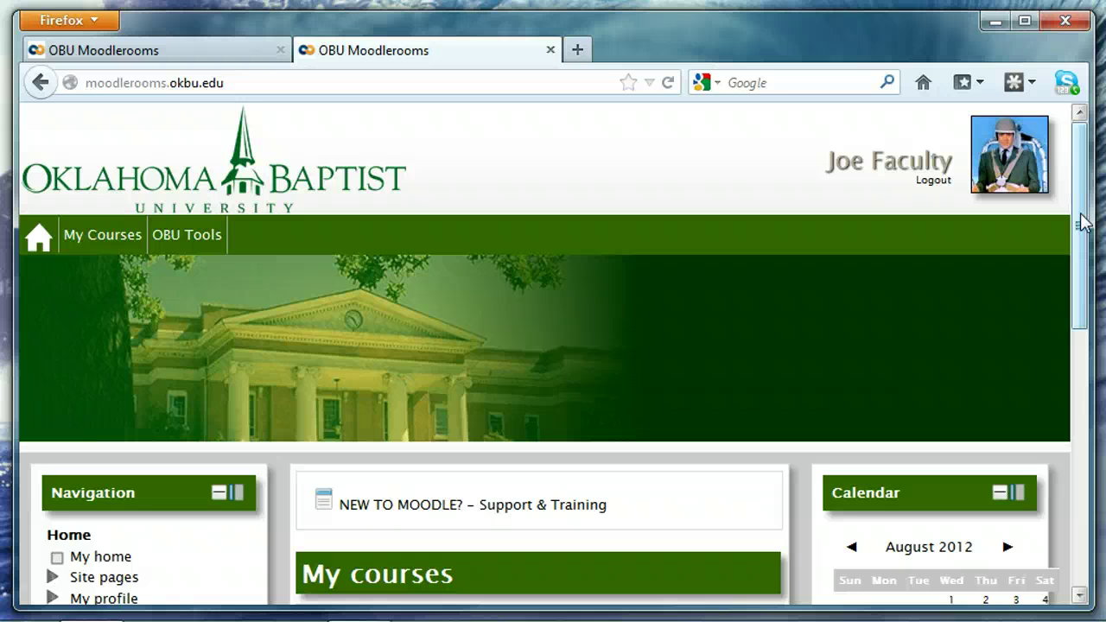
drag(1083, 222, 1081, 341)
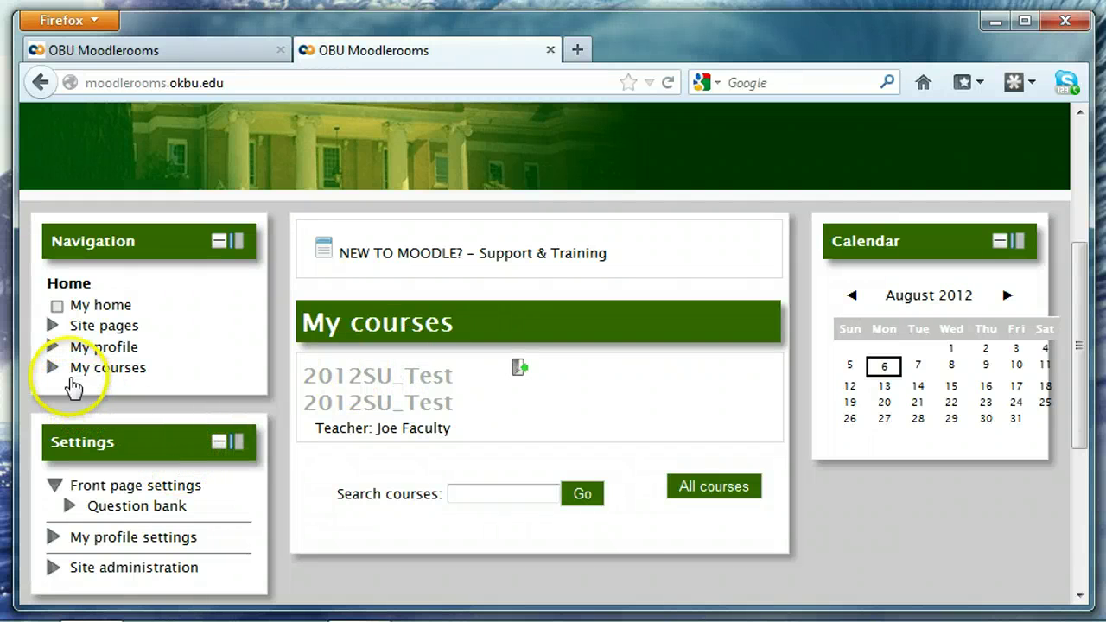
- Go to Site administration > Courses > Add/edit courses and scroll down to Demo Courses
click(53, 570)
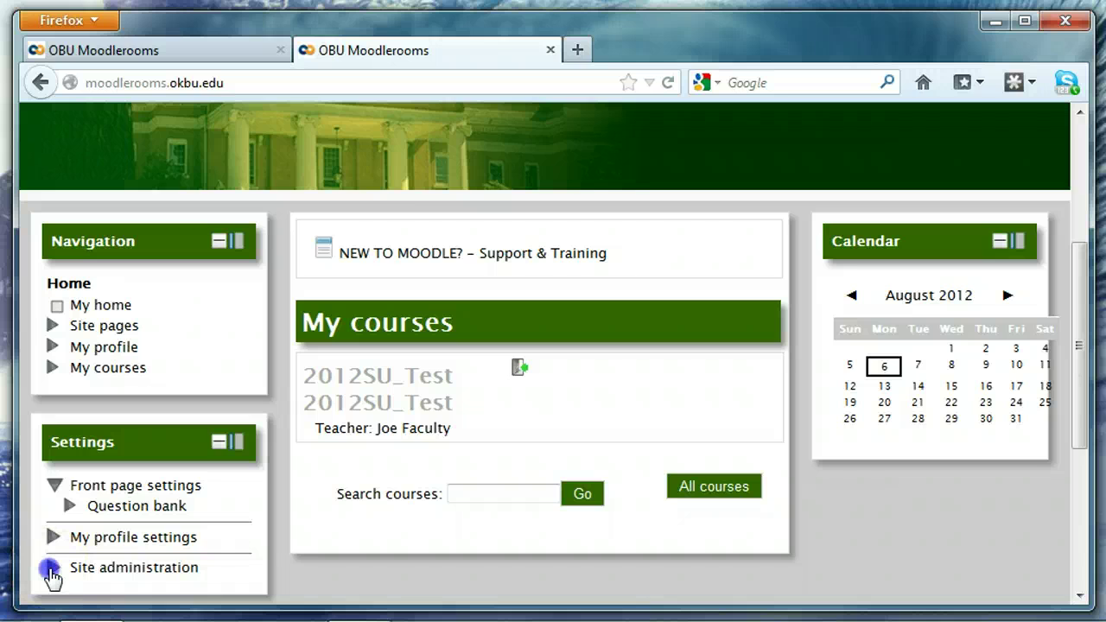
scroll(128, 544, down, 3)
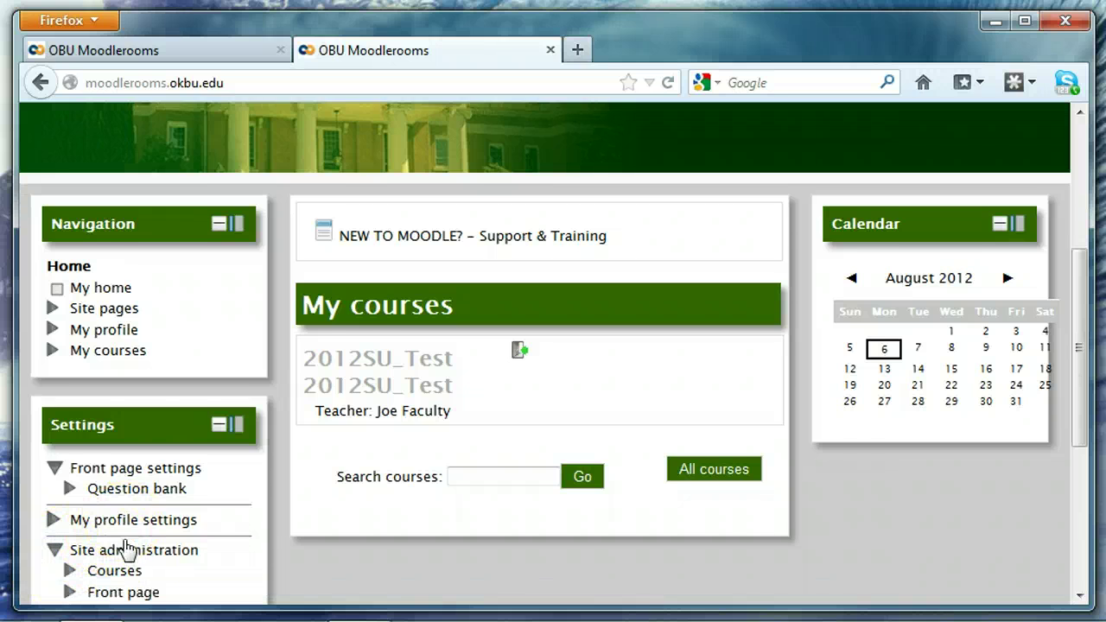
click(71, 466)
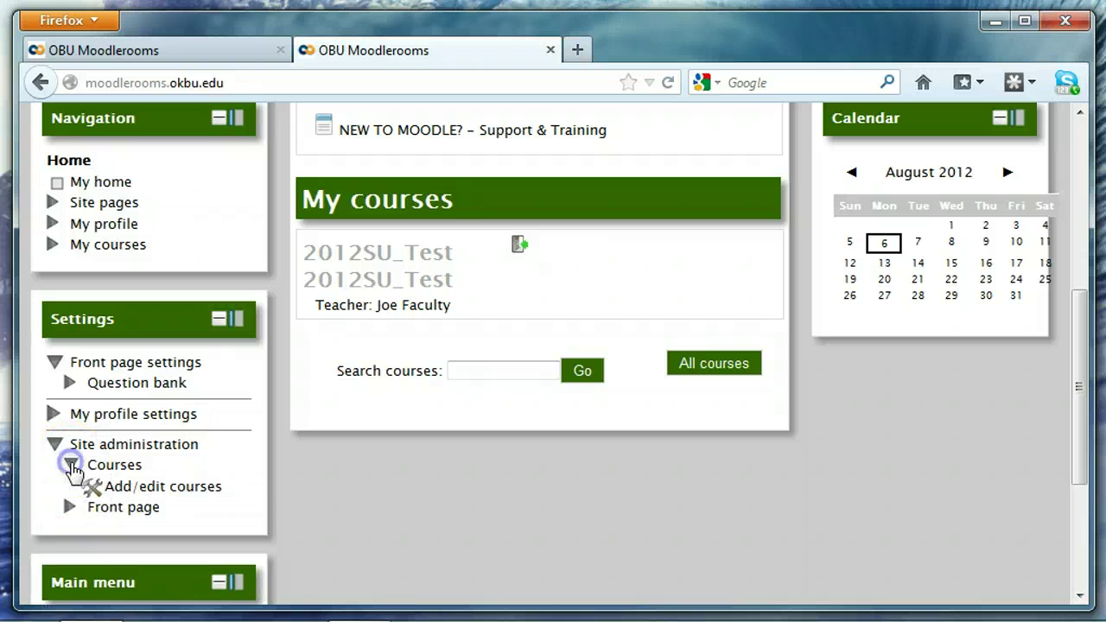
click(131, 490)
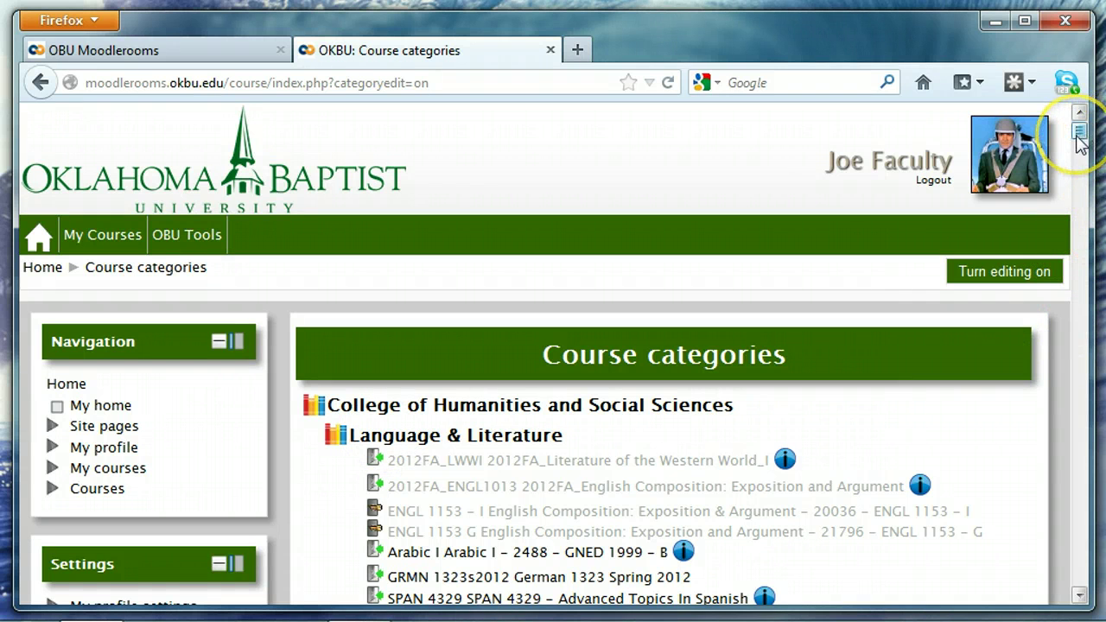
drag(1079, 131, 1077, 587)
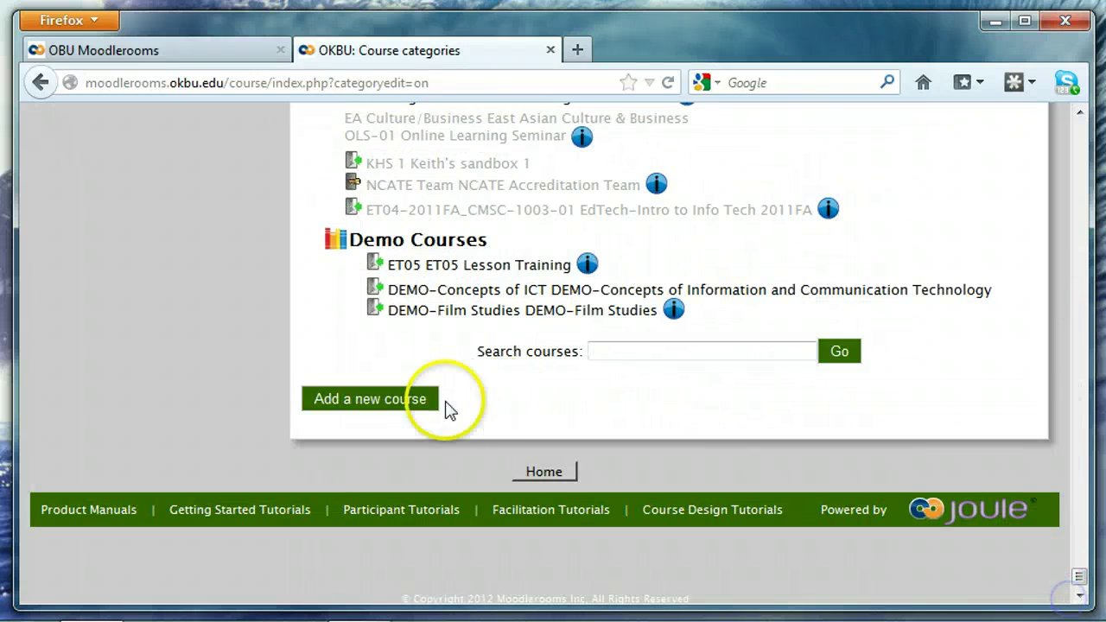
- Begin adding a new course, leaving its category as Miscellaneous
click(396, 404)
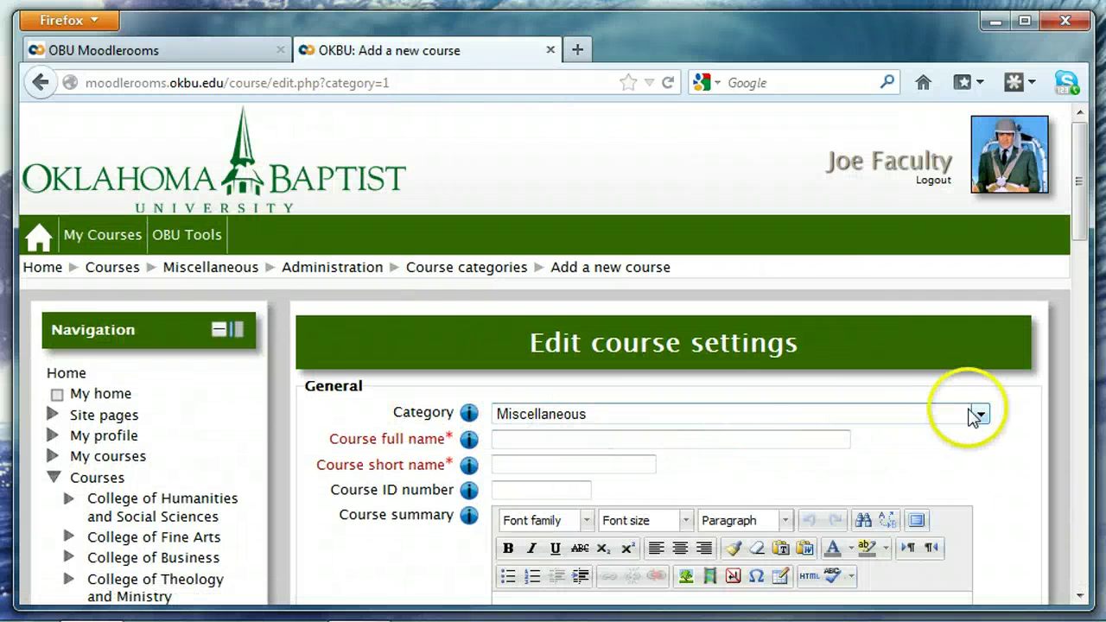
click(979, 415)
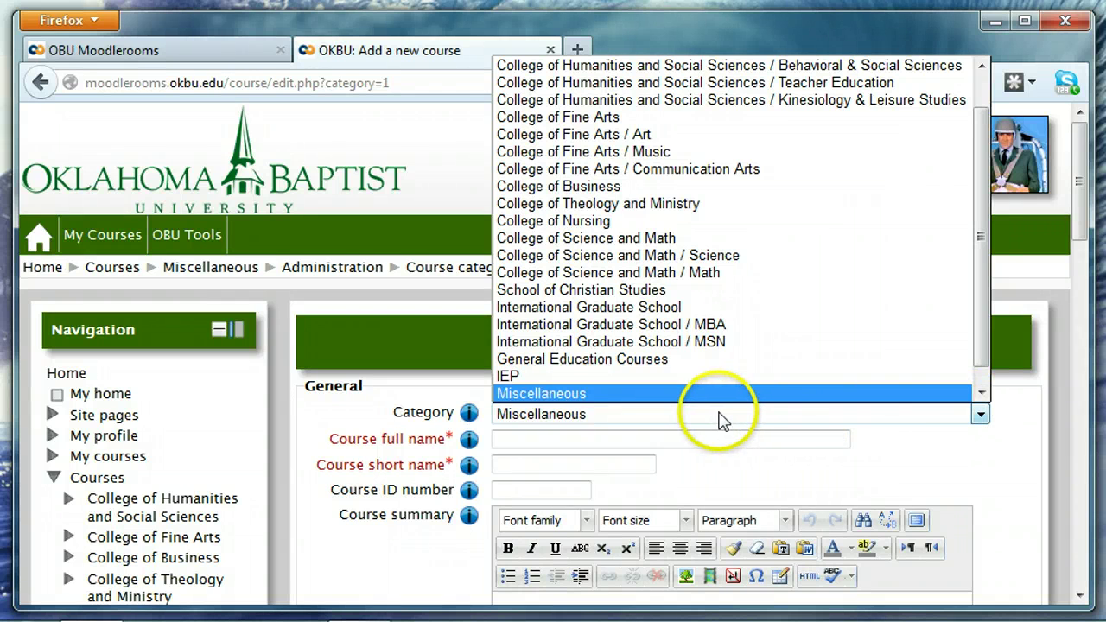
click(629, 420)
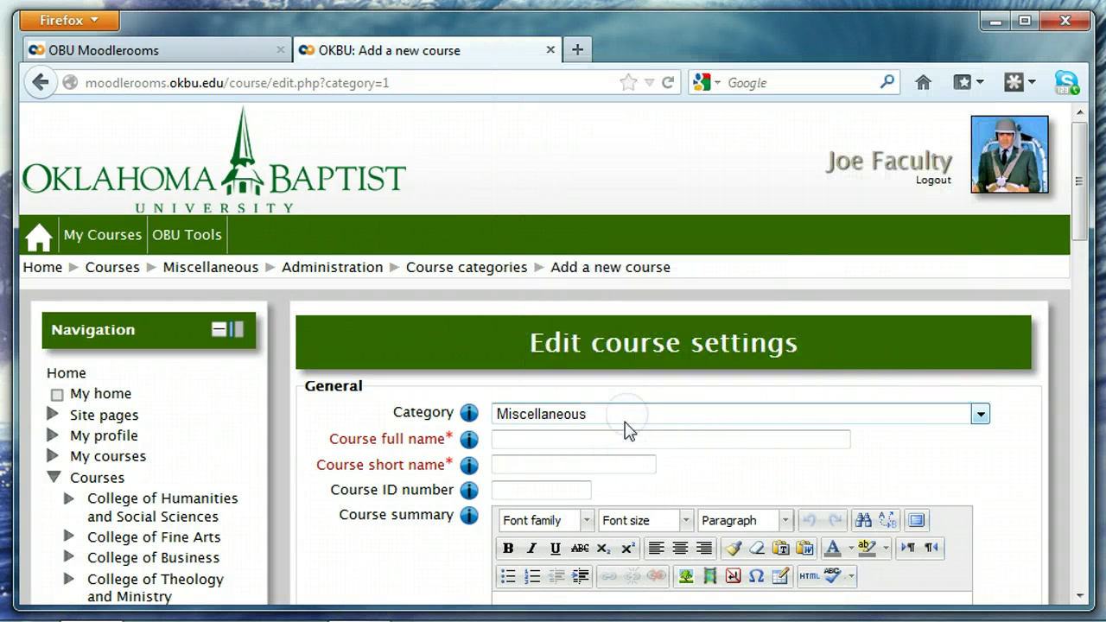
click(596, 439)
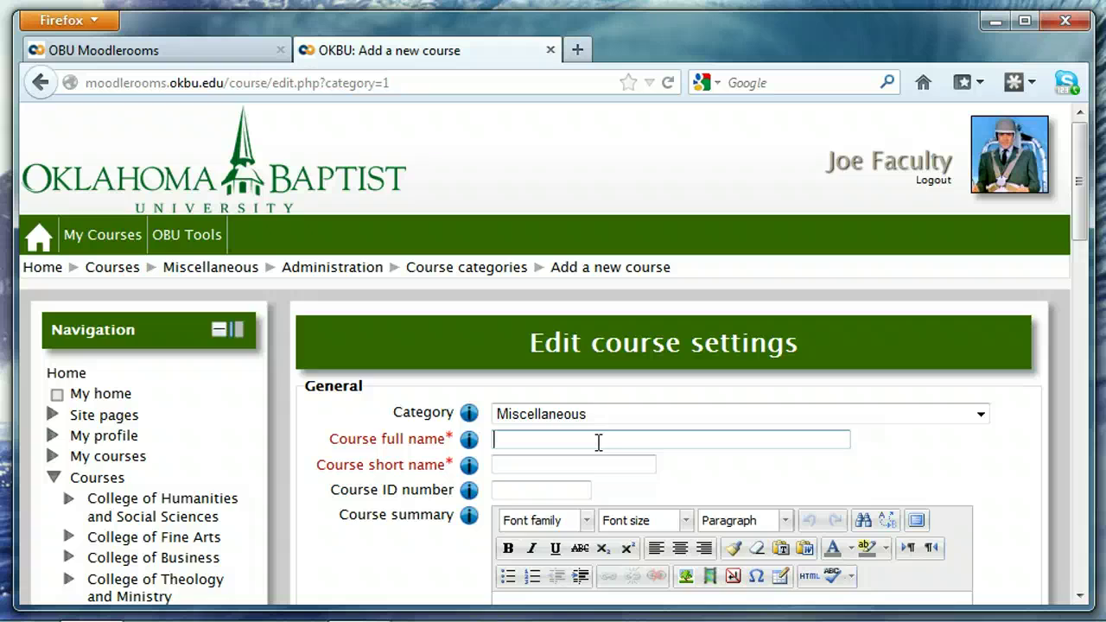
- Enter the course full name '2012FA-Data Management' followed by the instructor's name
text(ET05)
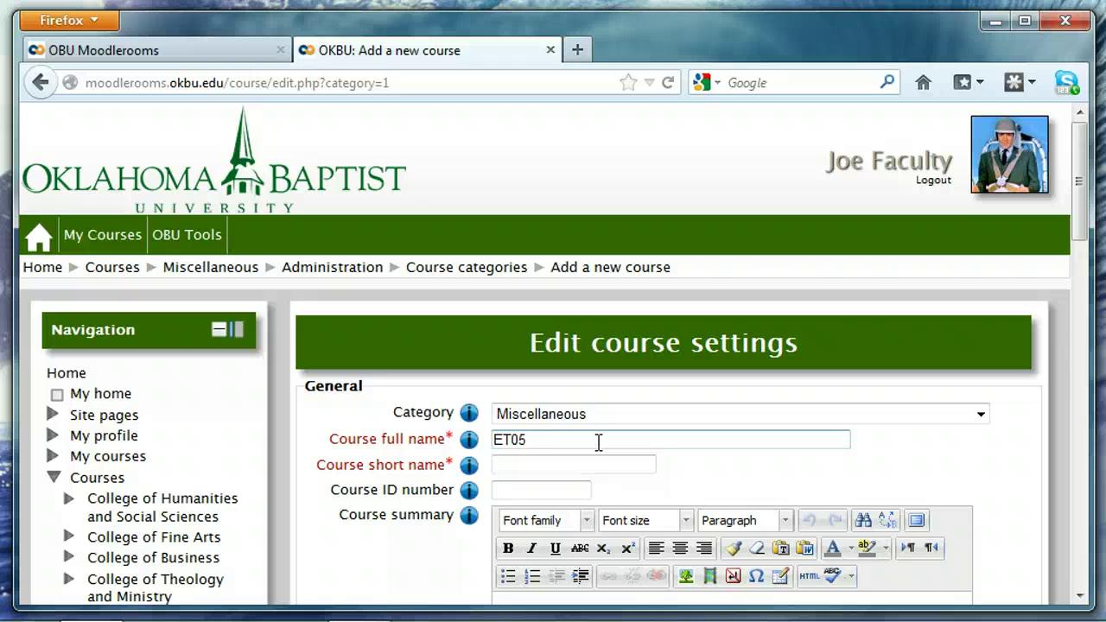
key(BackSpace)
key(BackSpace)
key(BackSpace)
key(BackSpace)
text(F)
text(A20)
key(BackSpace)
key(BackSpace)
key(BackSpace)
key(BackSpace)
text(2012FA-Dat)
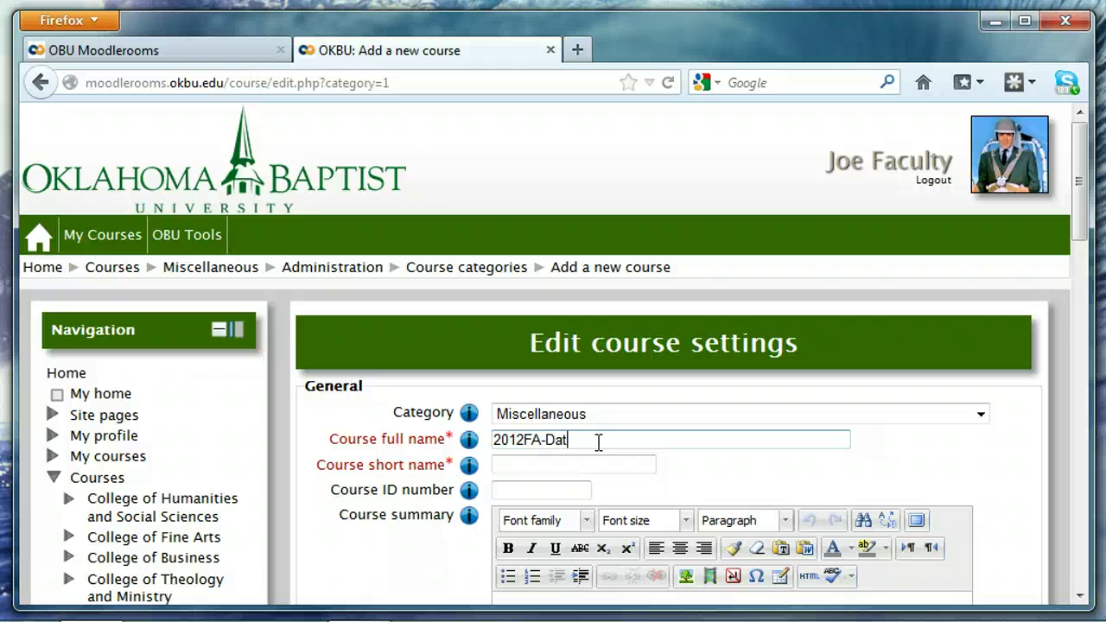
text(a Management )
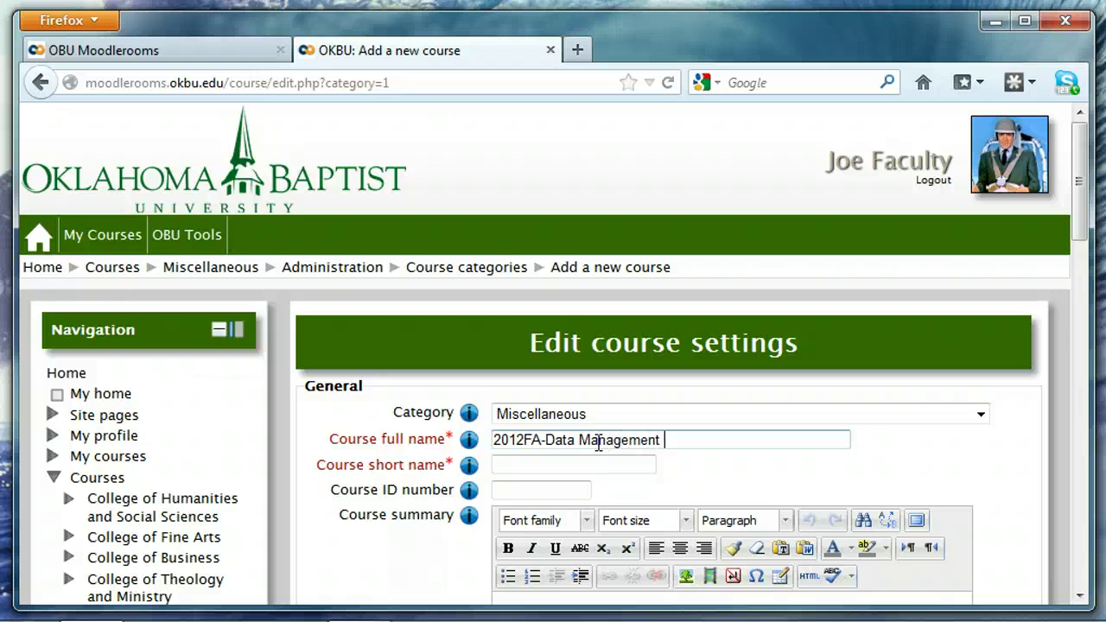
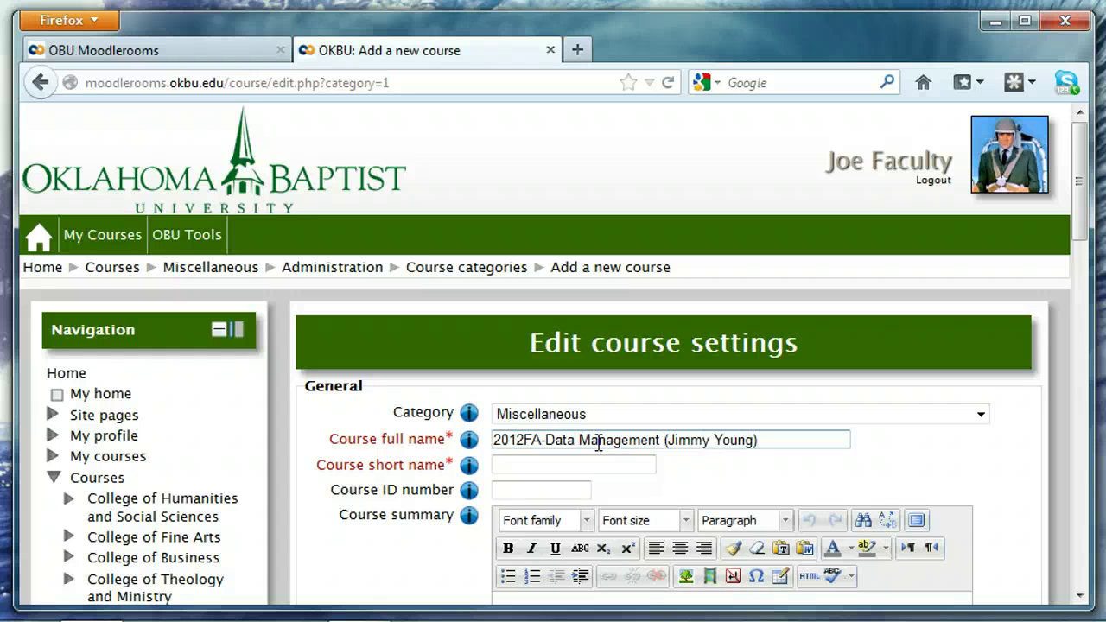
- Set the course short name to 2012FA-DM101
click(548, 462)
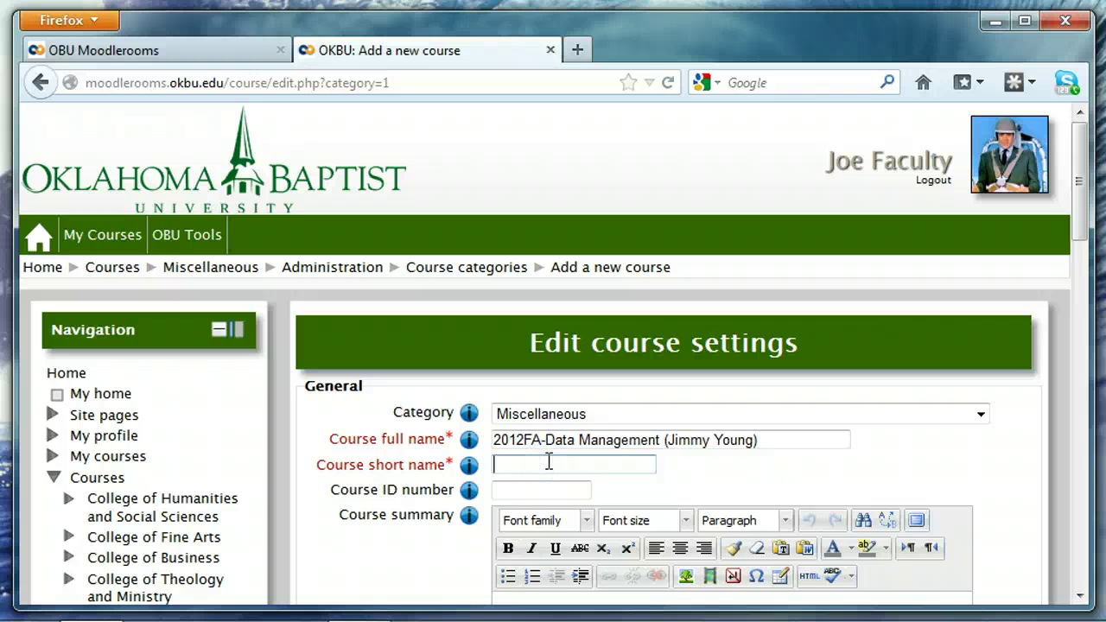
text(2012FA)
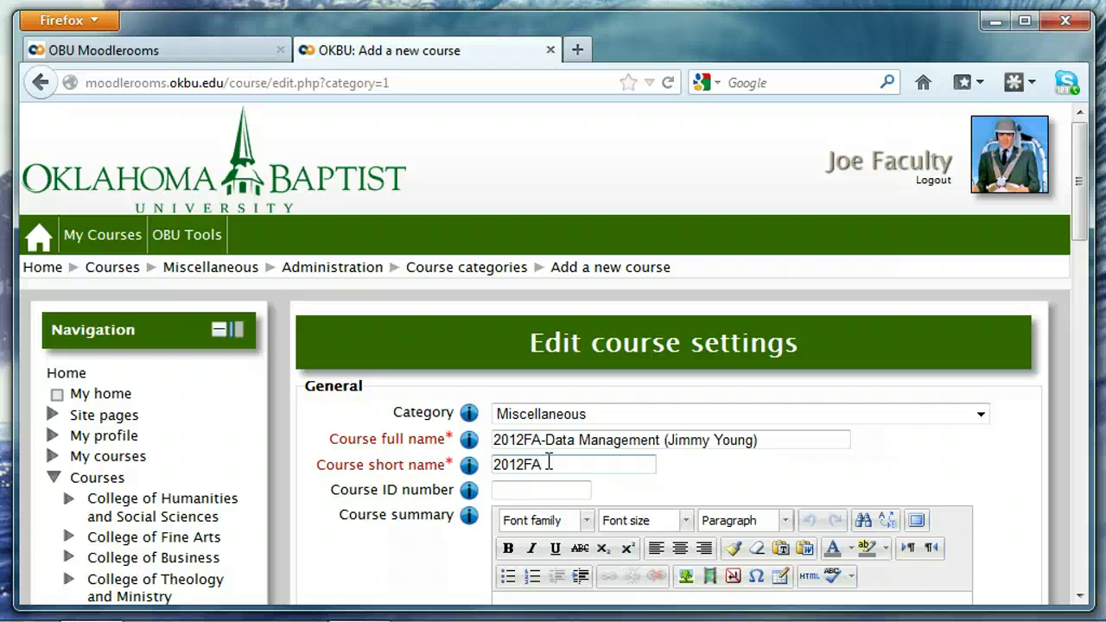
text(-)
click(563, 467)
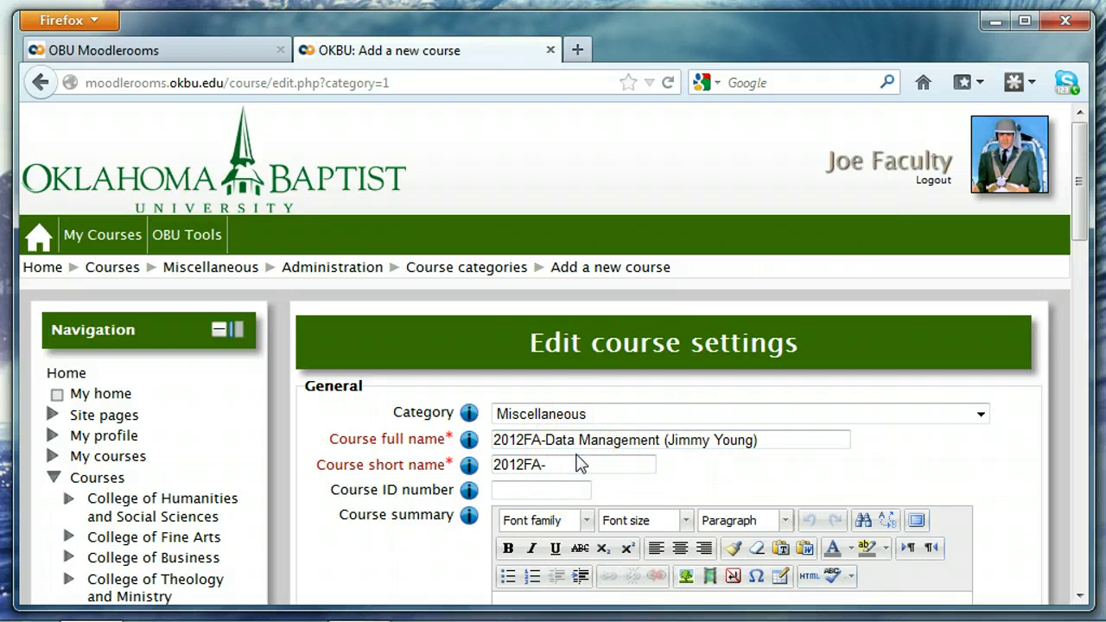
text(DM101)
- Set the course start date to 23 August 2012 using the date picker
scroll(898, 480, down, 3)
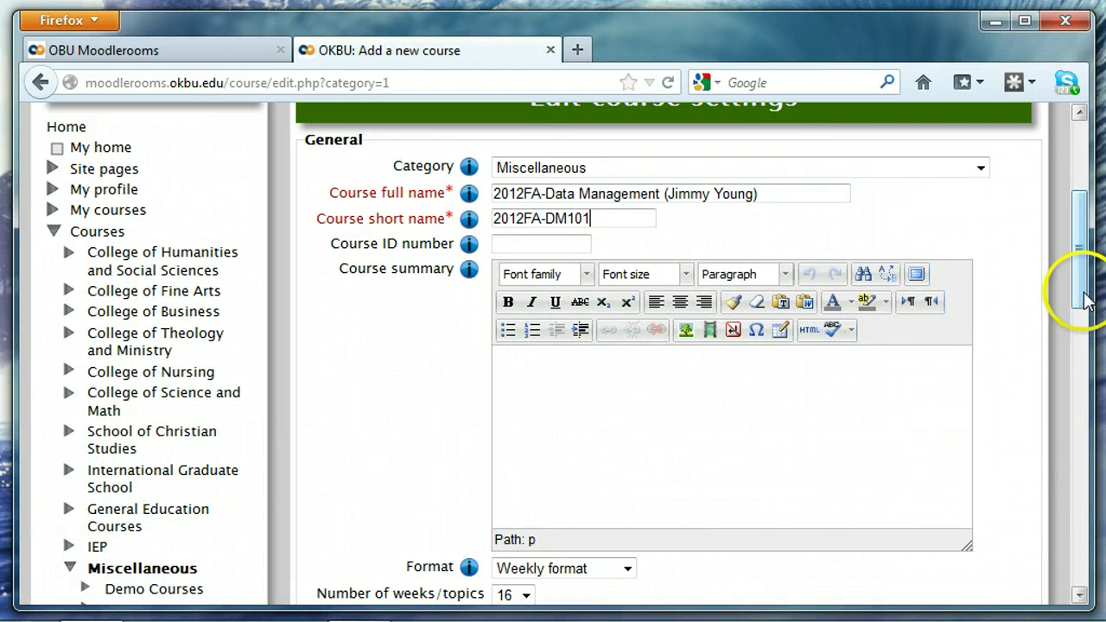
drag(1079, 285, 1082, 389)
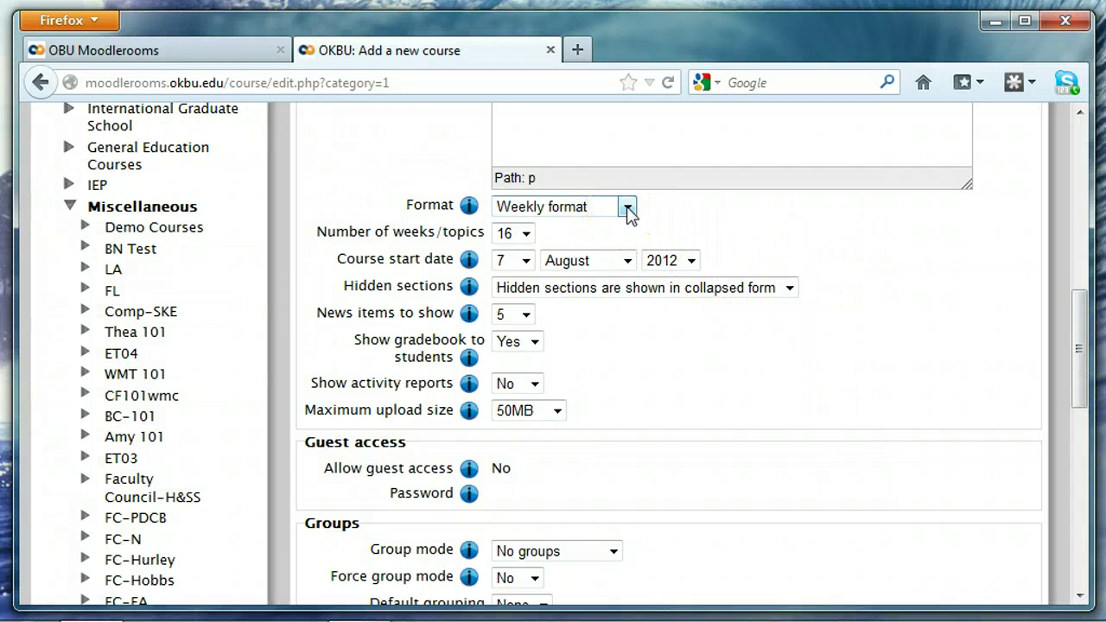
click(627, 209)
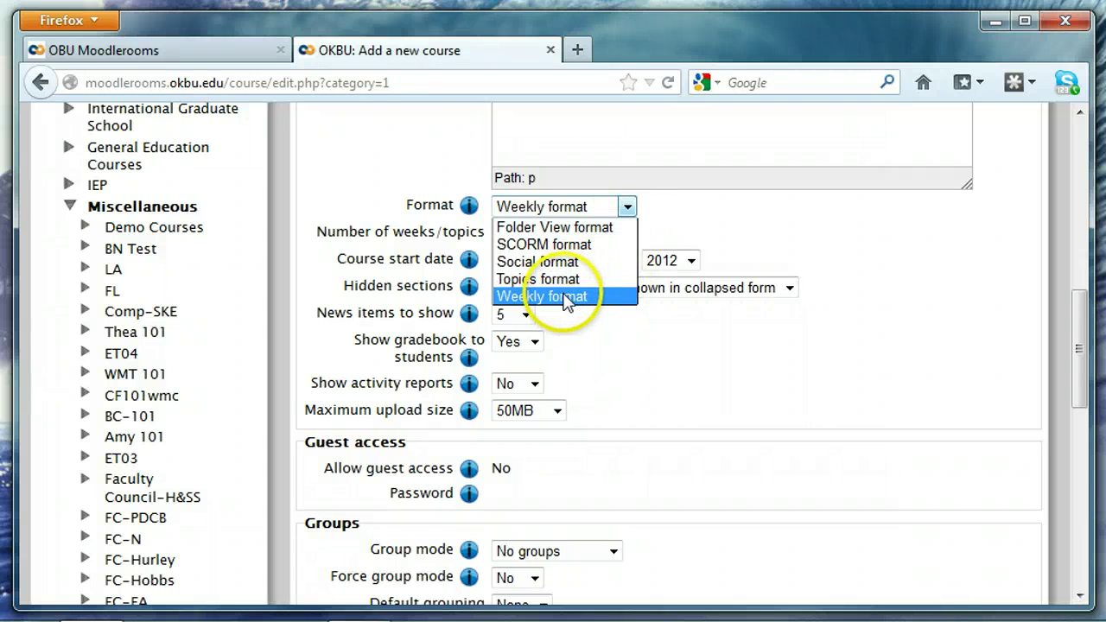
click(691, 253)
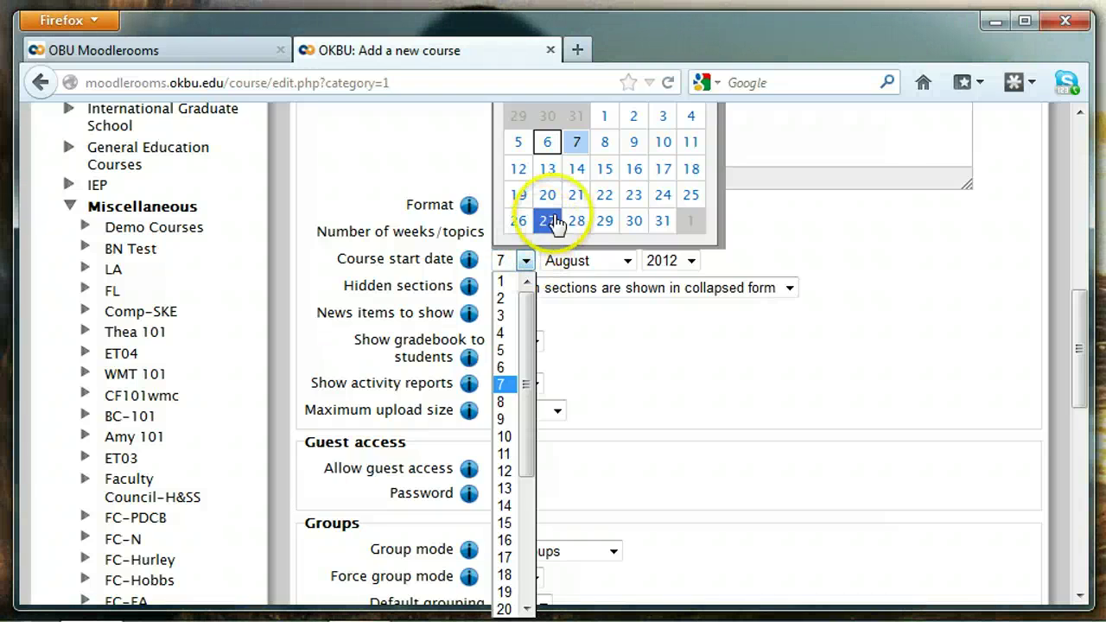
click(635, 200)
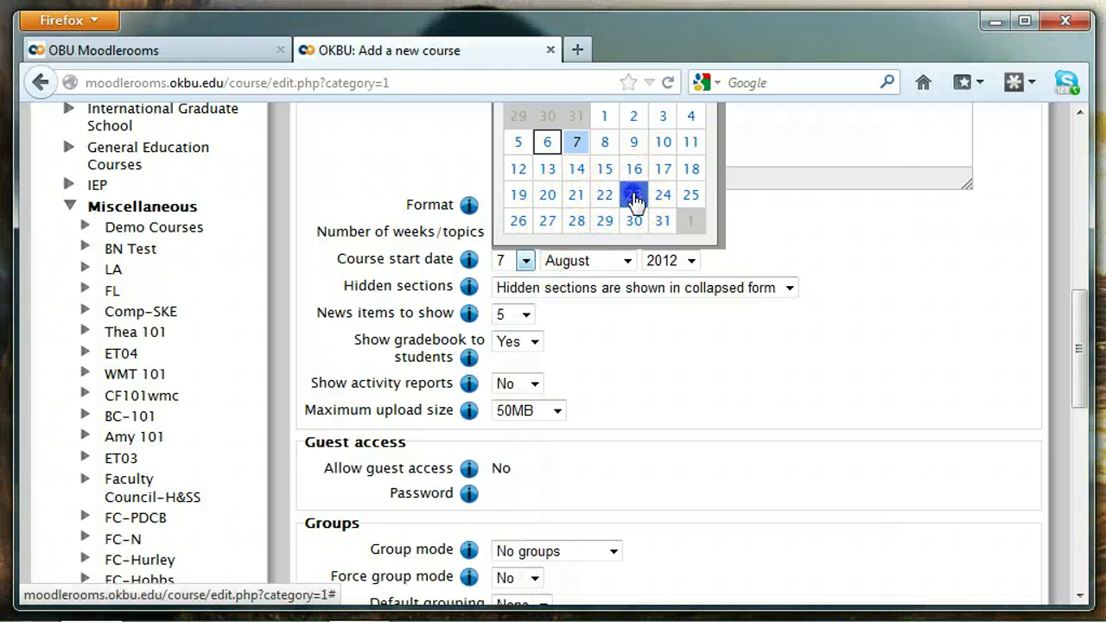
click(635, 200)
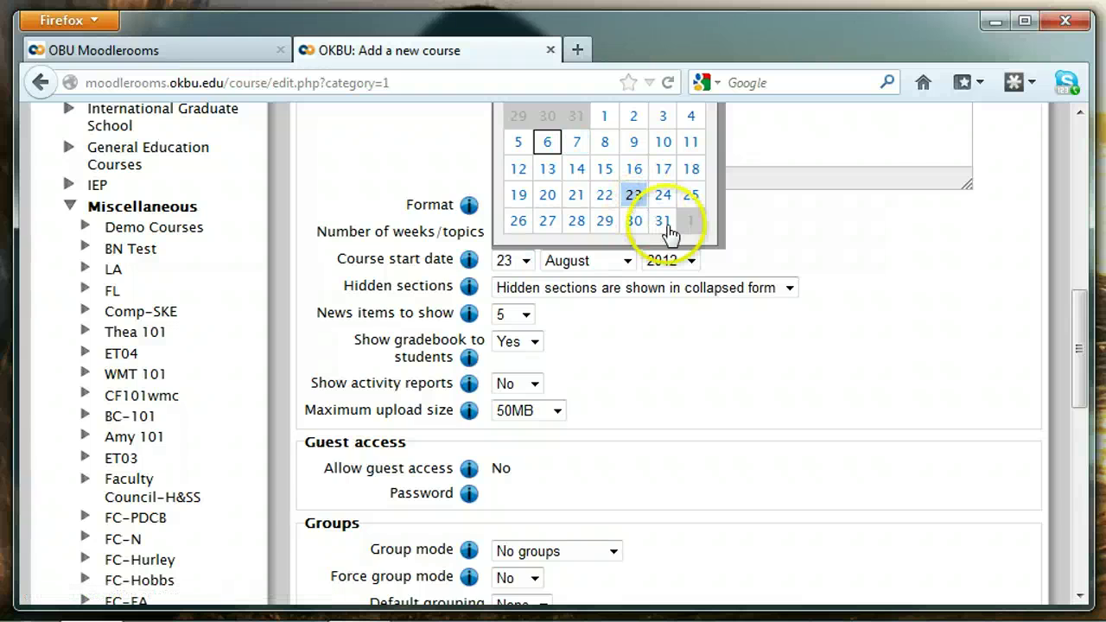
click(817, 263)
click(925, 299)
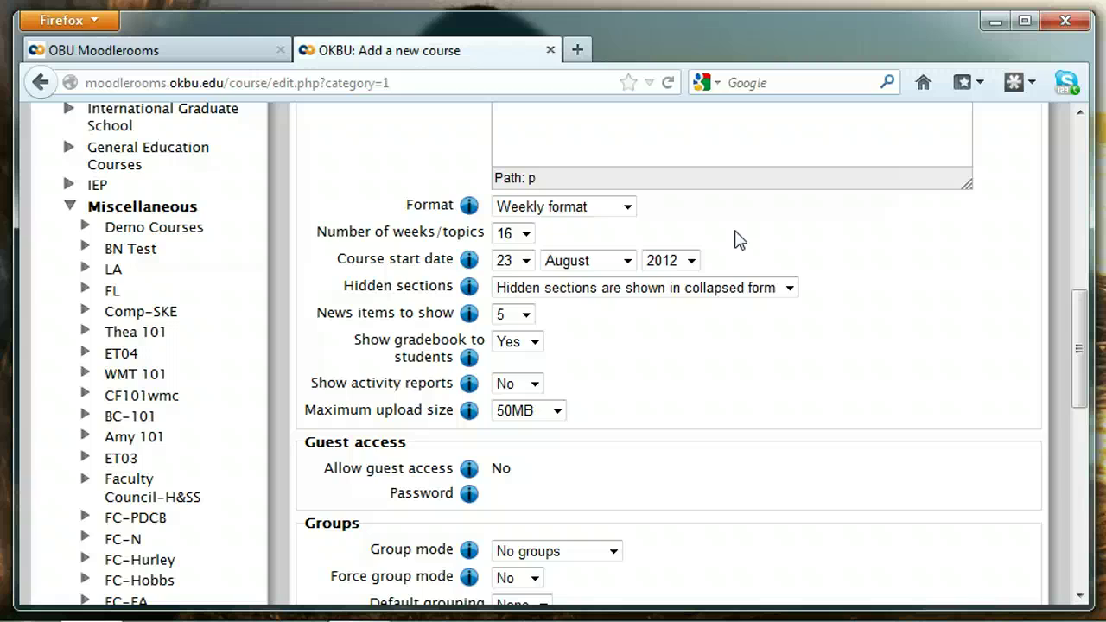
- Keep the course in Weekly format with 16 weeks
click(628, 208)
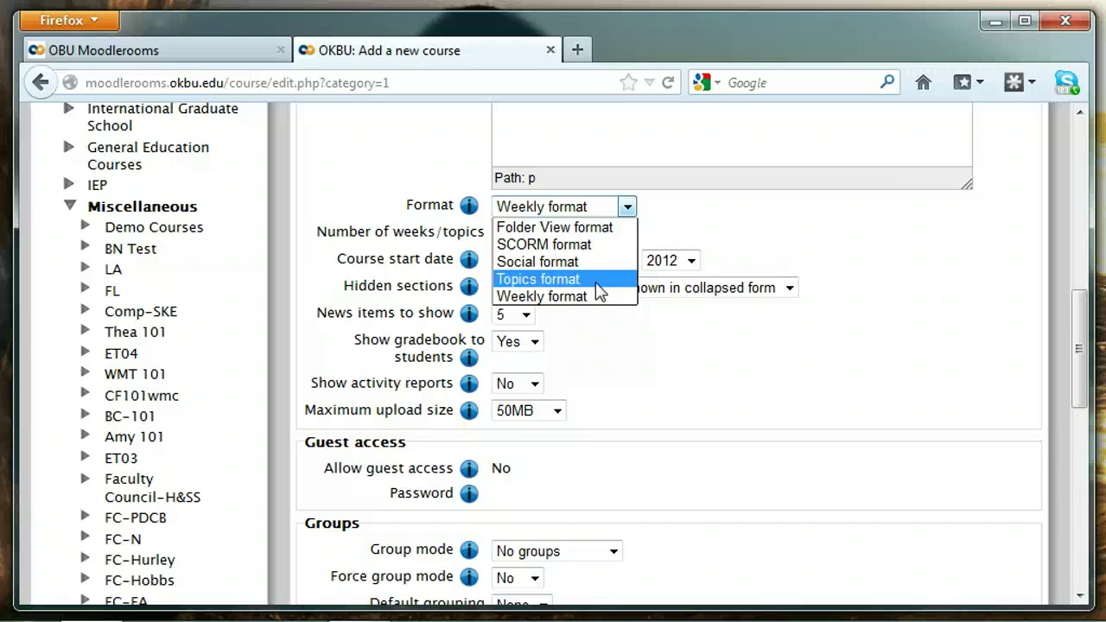
mouse_move(602, 291)
mouse_down()
mouse_move(807, 251)
mouse_move(827, 259)
mouse_up()
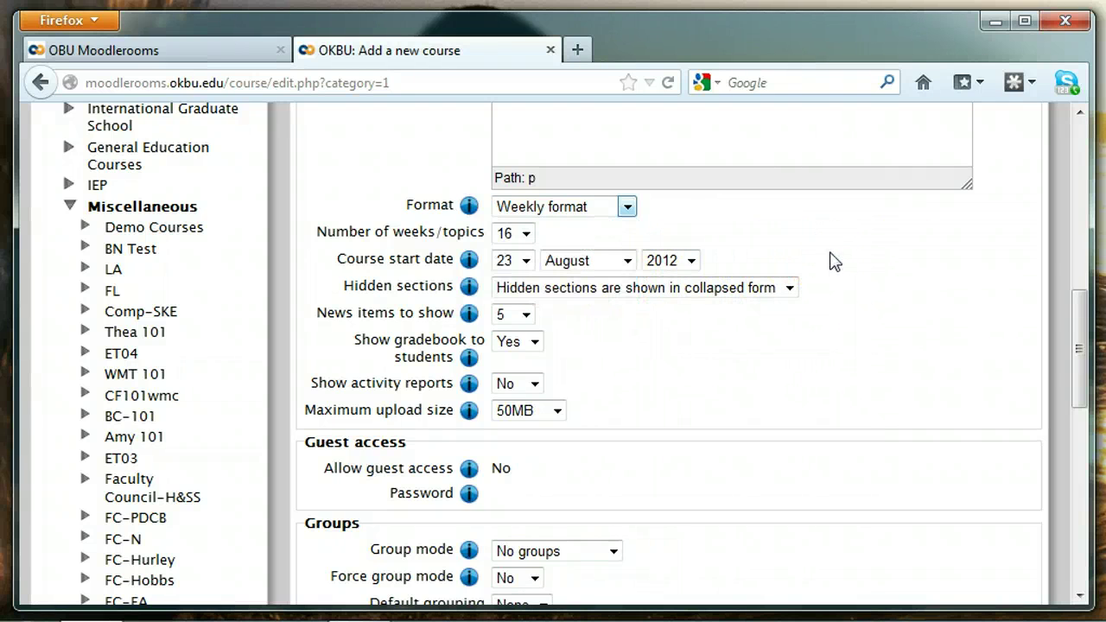
click(1080, 345)
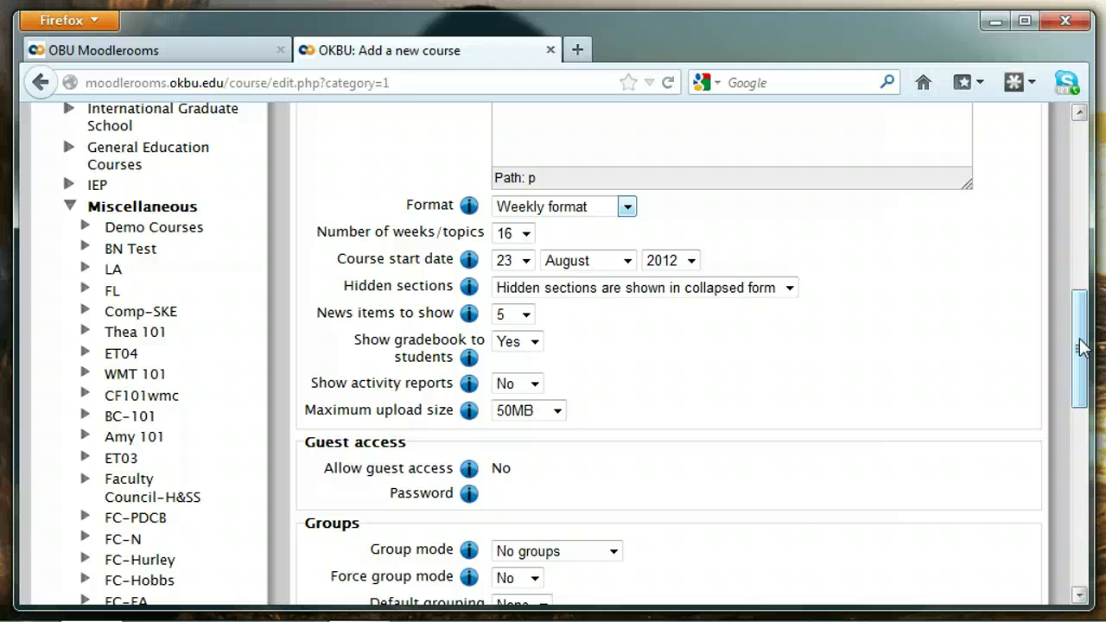
click(1081, 345)
drag(1080, 345, 1084, 469)
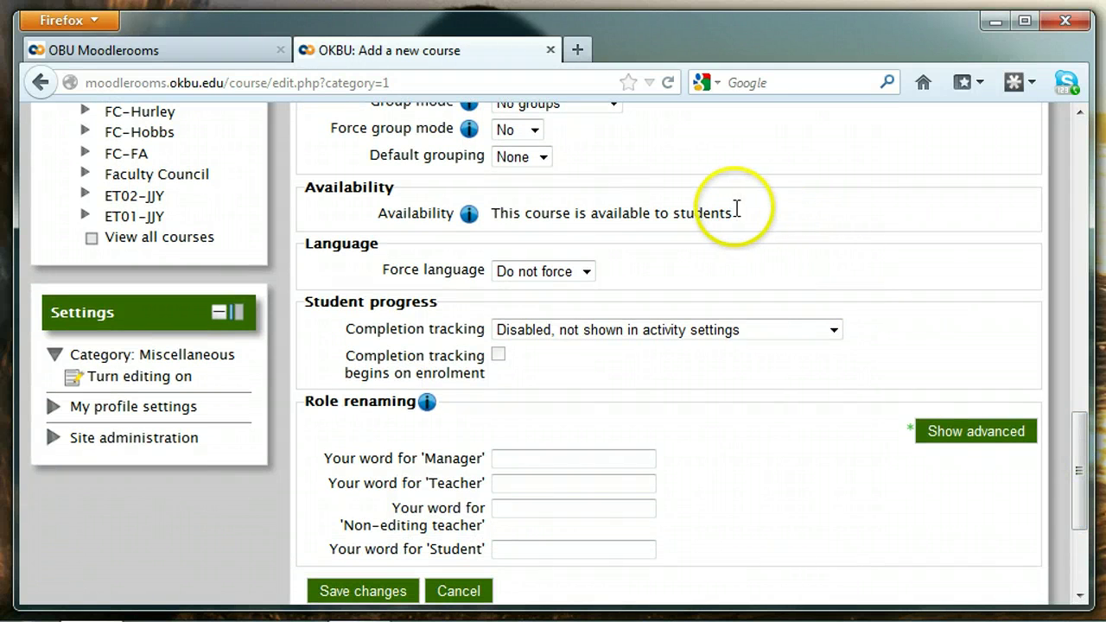
drag(736, 211, 371, 215)
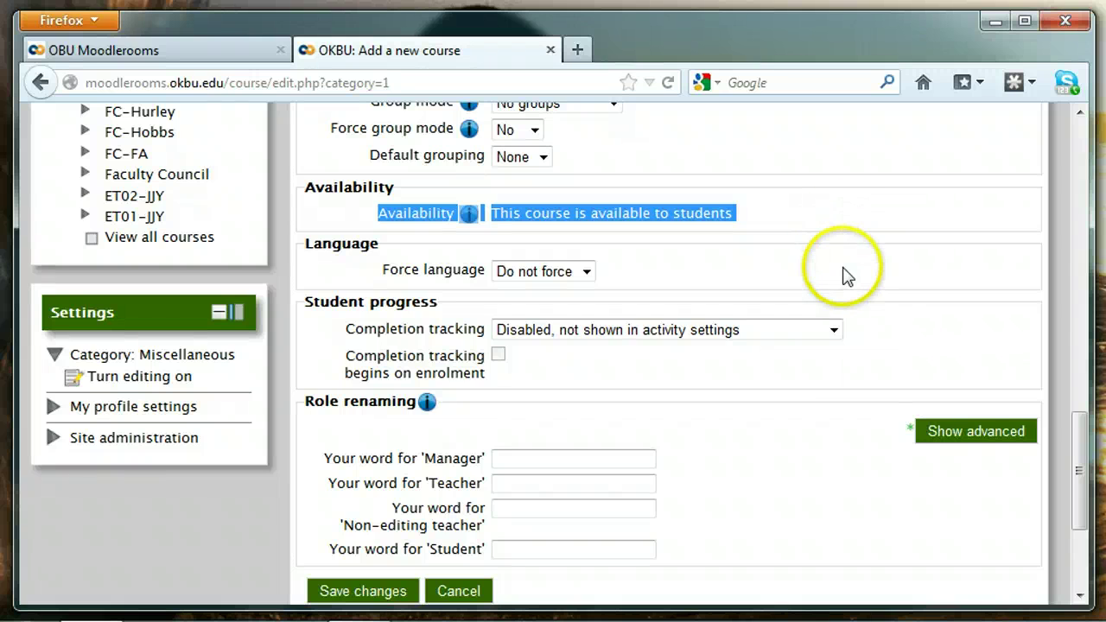
scroll(821, 466, down, 3)
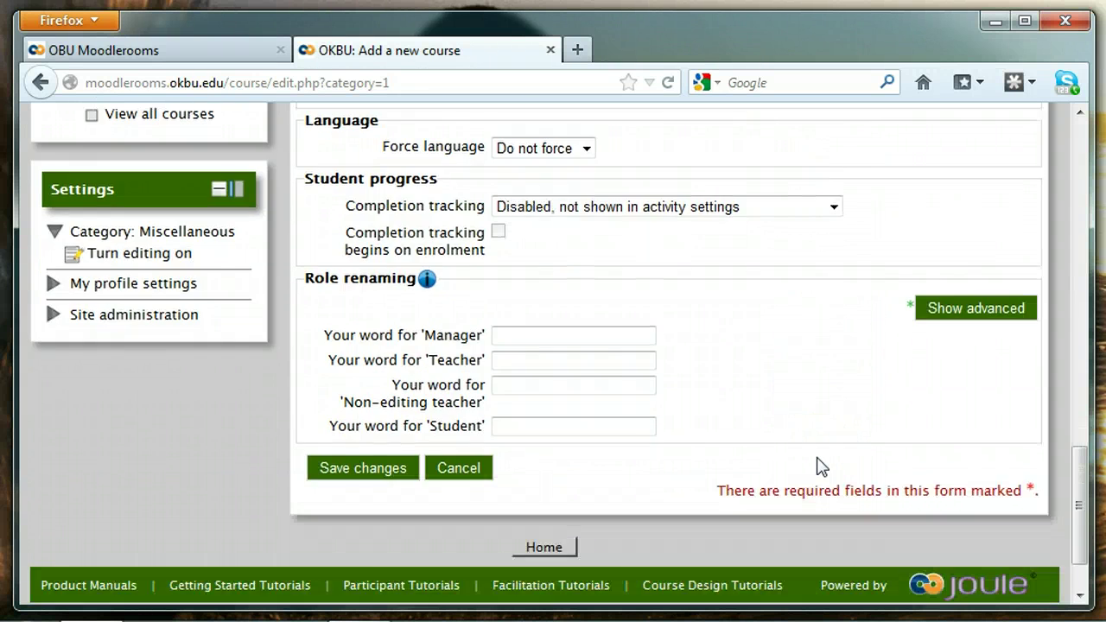
- Save the new course and review its weekly sections starting 23 August
click(367, 473)
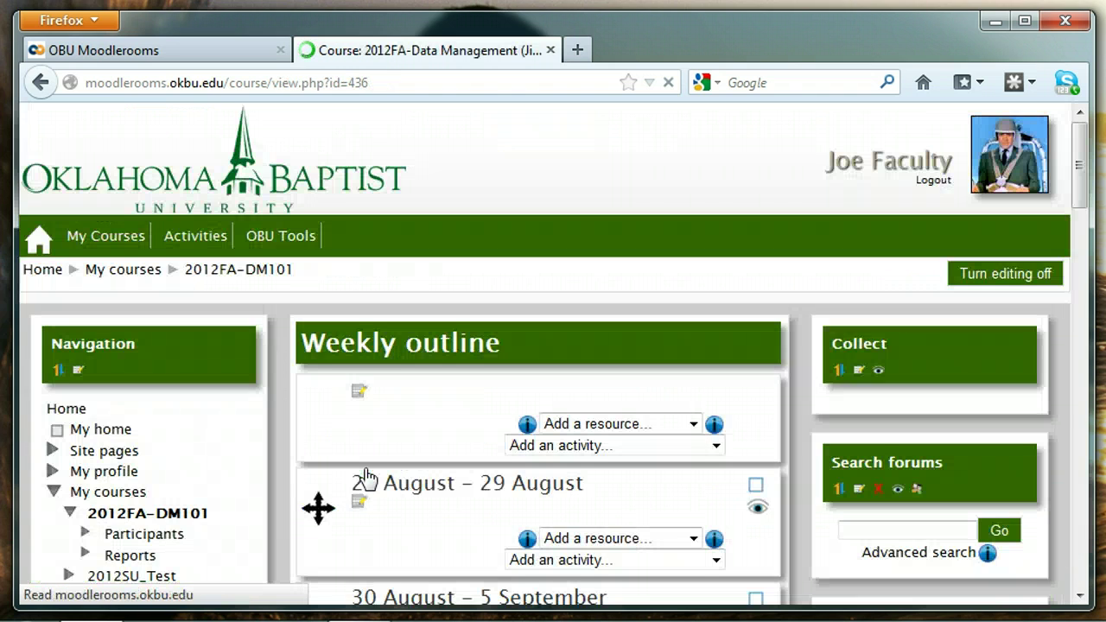
scroll(368, 474, down, 2)
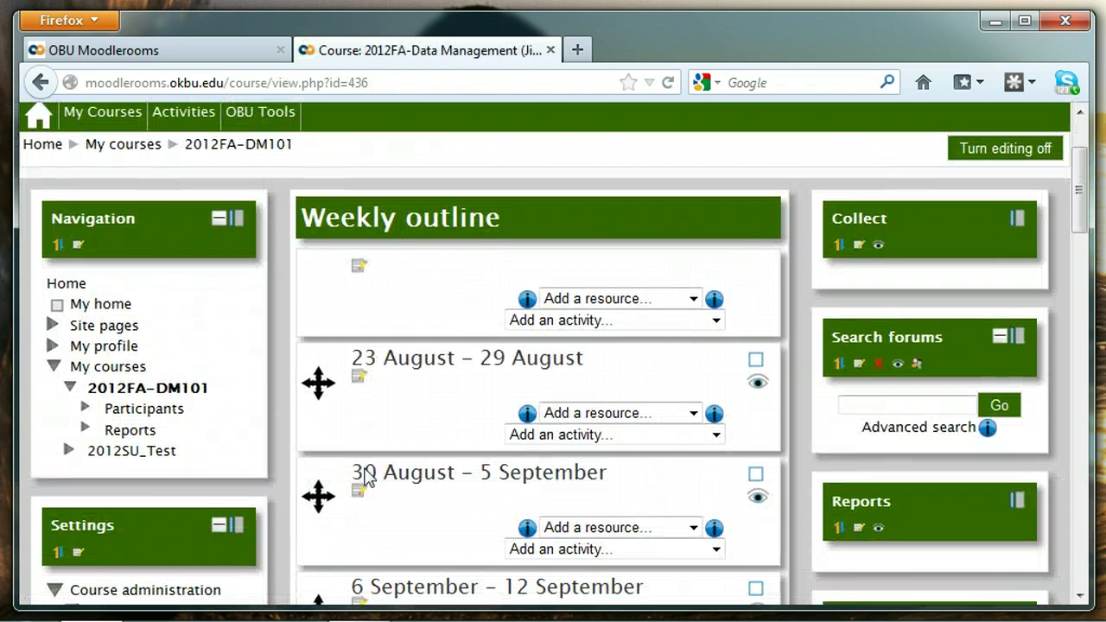
scroll(368, 474, down, 3)
scroll(368, 471, down, 9)
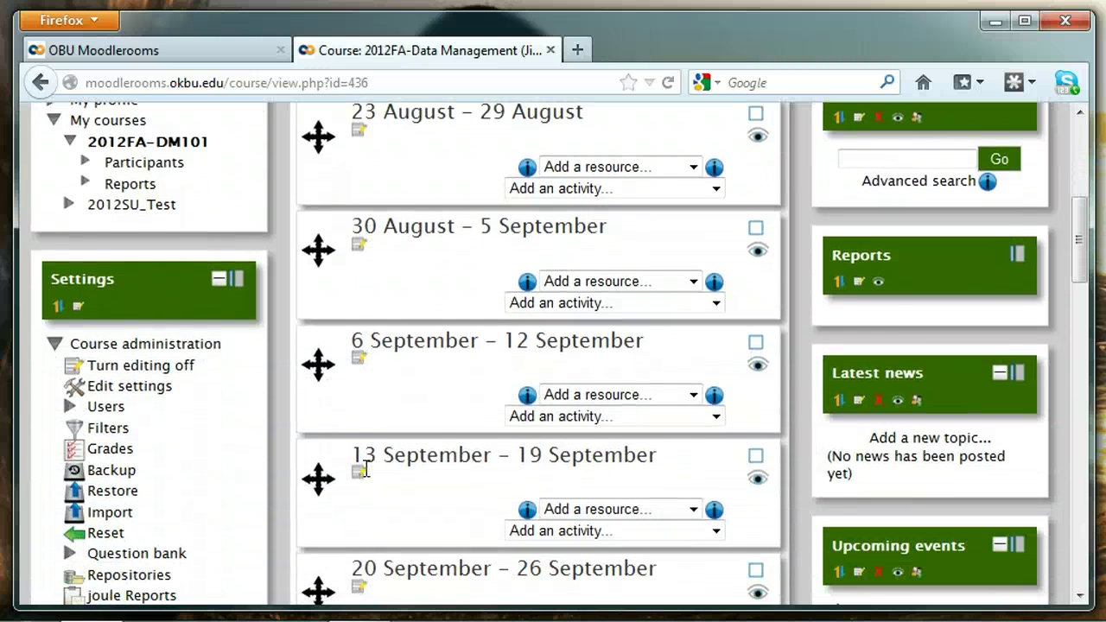
scroll(368, 475, down, 9)
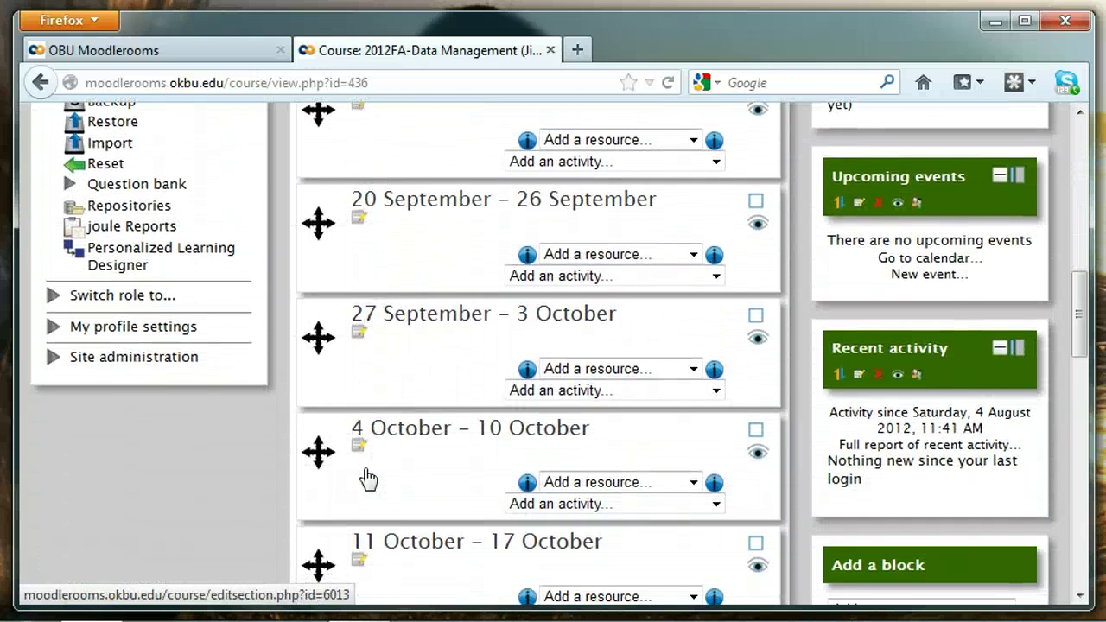
scroll(367, 477, down, 2)
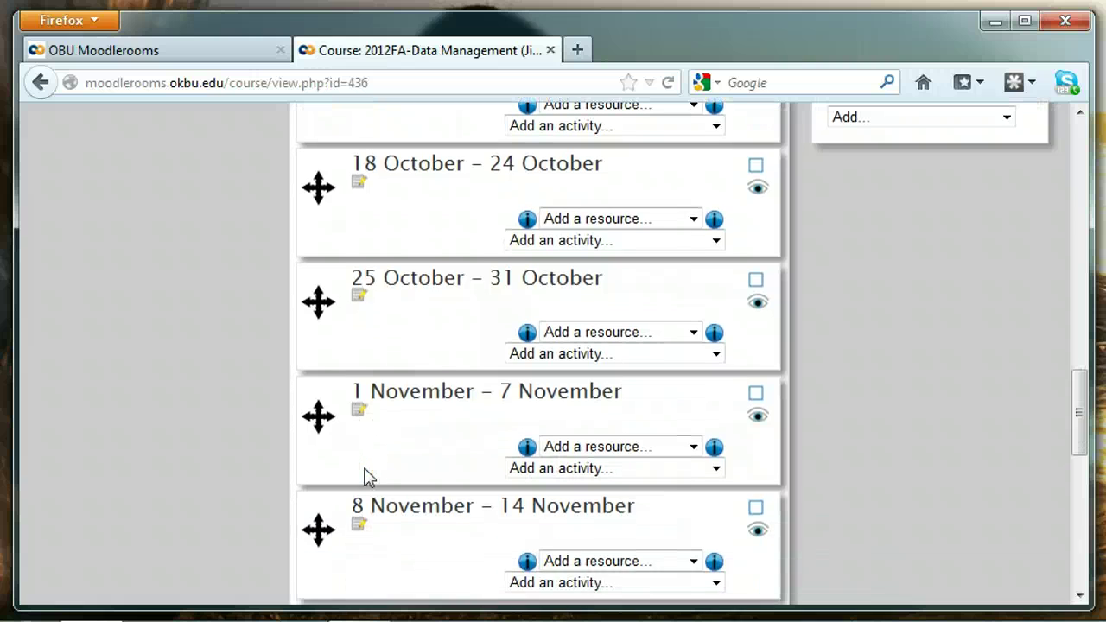
scroll(367, 477, up, 20)
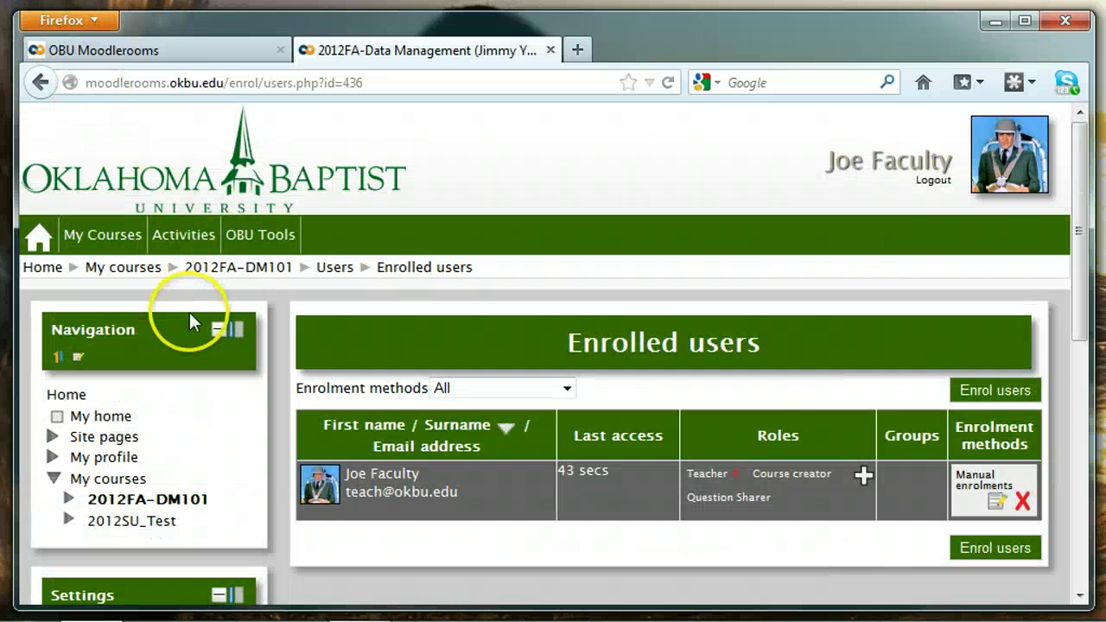
- Open the 2012FA-DM101 Enrolled users page via Course administration > Users
scroll(199, 445, down, 1)
scroll(198, 445, down, 4)
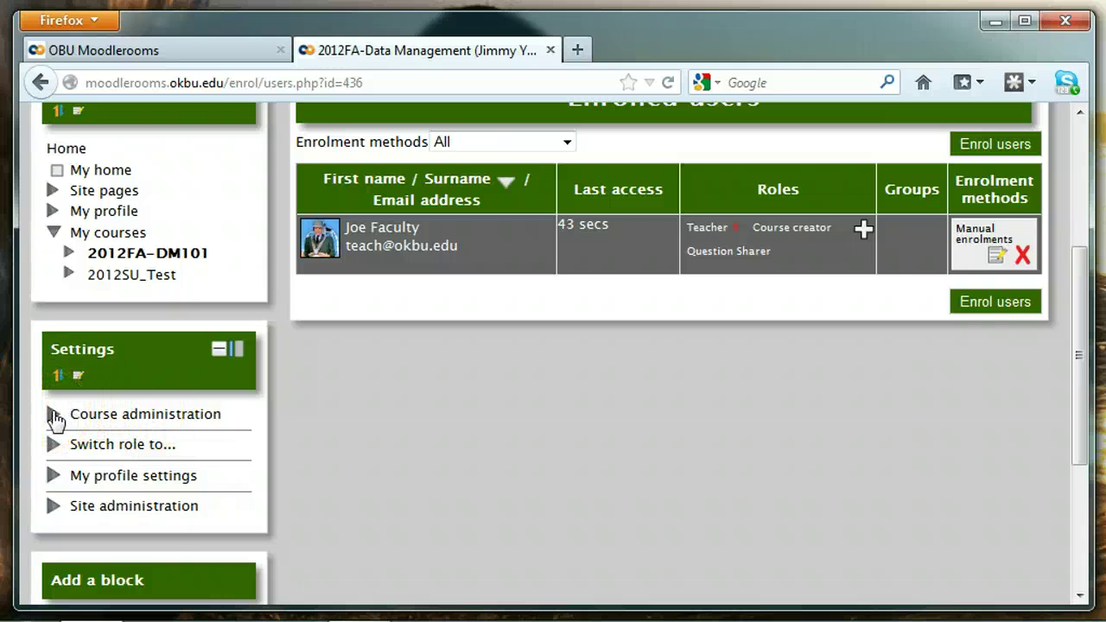
click(53, 417)
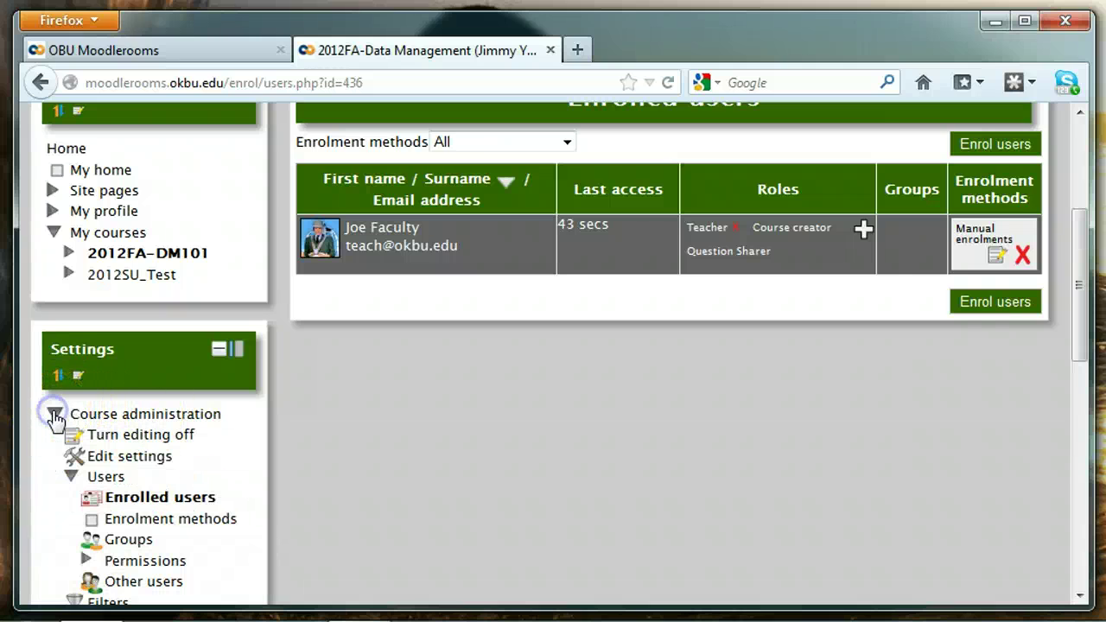
click(72, 477)
click(71, 477)
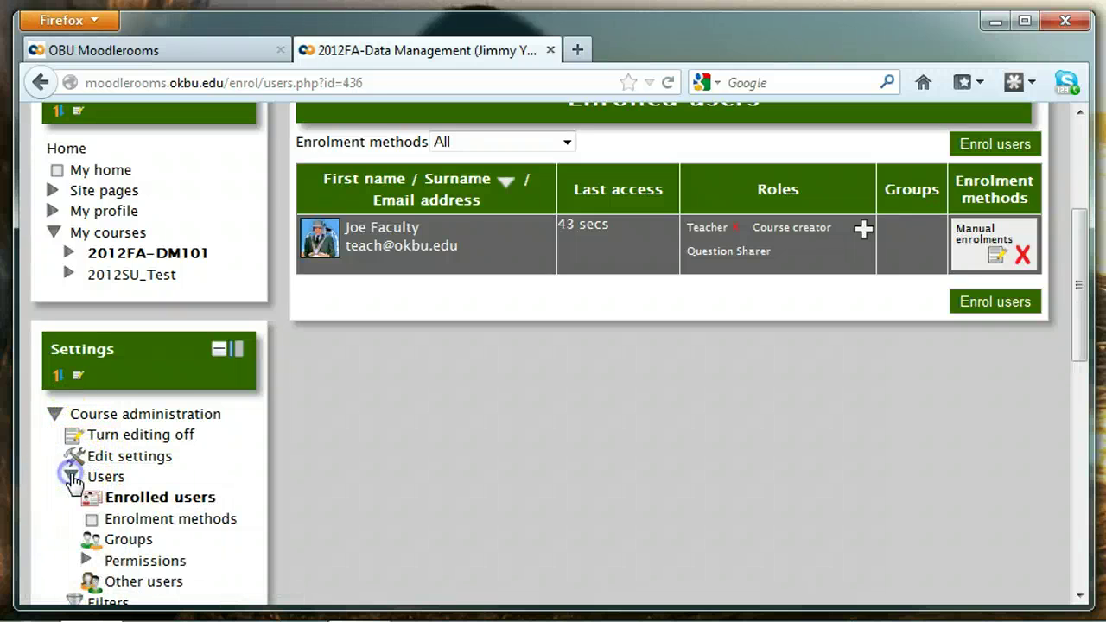
click(152, 506)
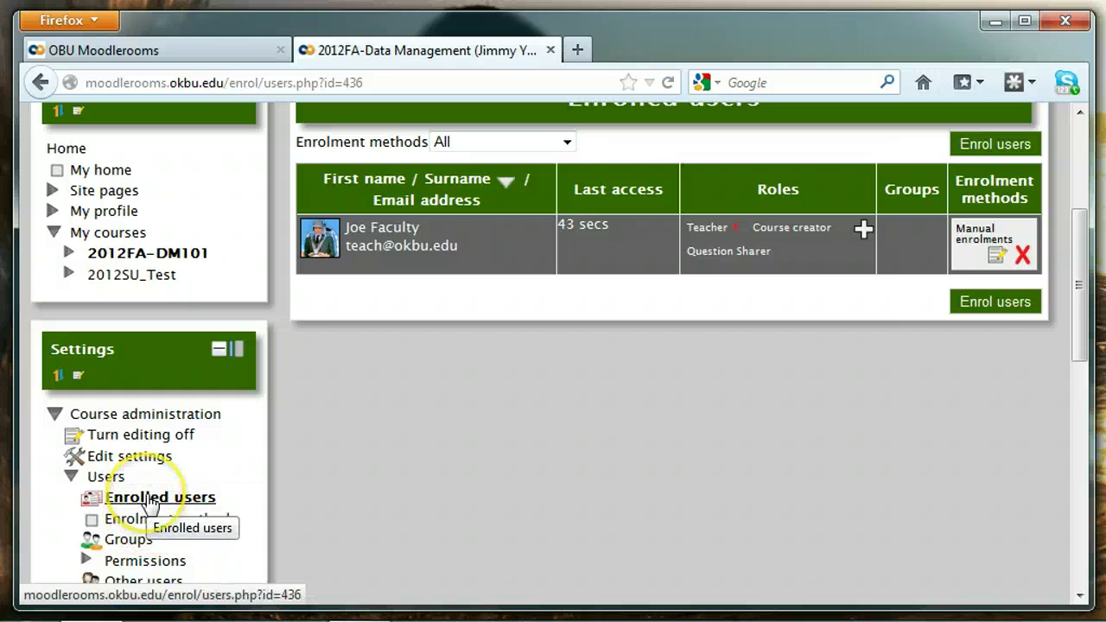
click(152, 503)
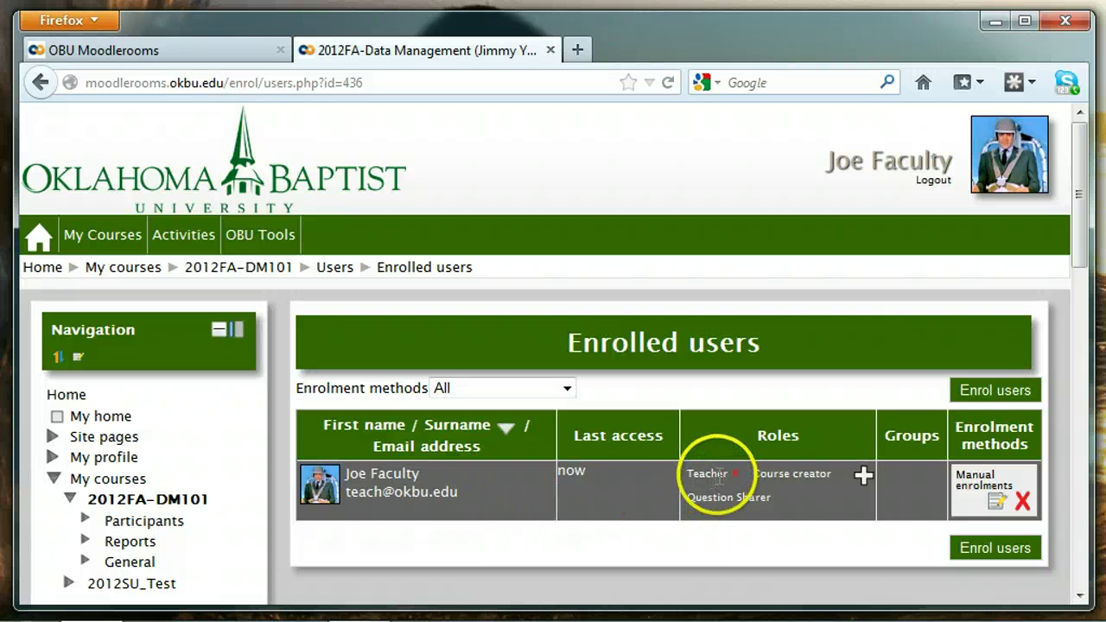
- Open the Enrol users dialog and search for the student by part of their name
click(995, 393)
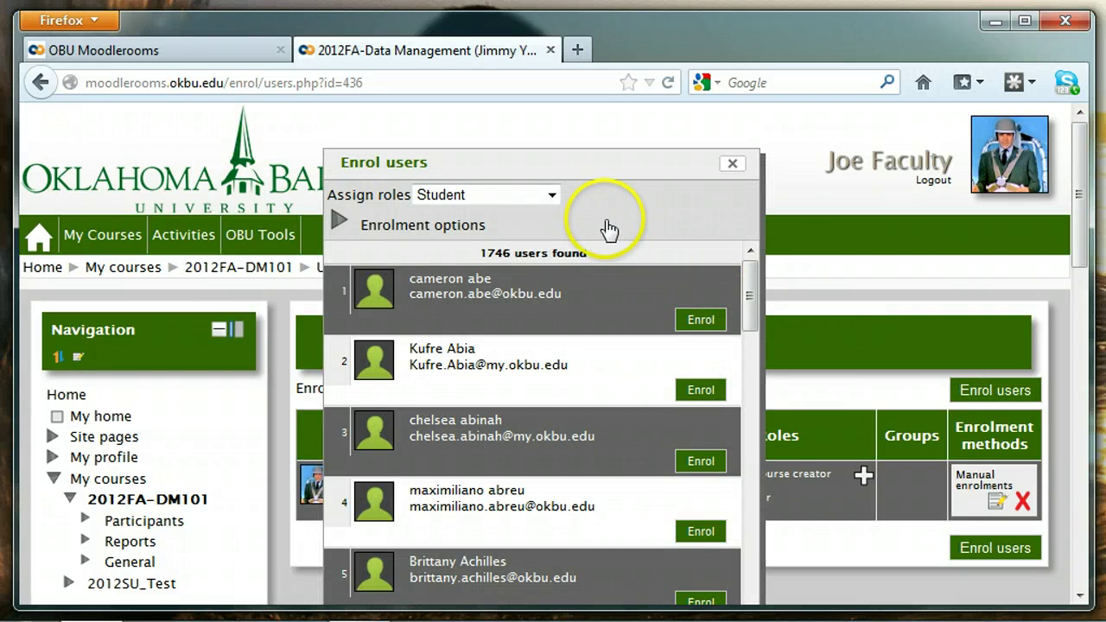
drag(511, 253, 476, 251)
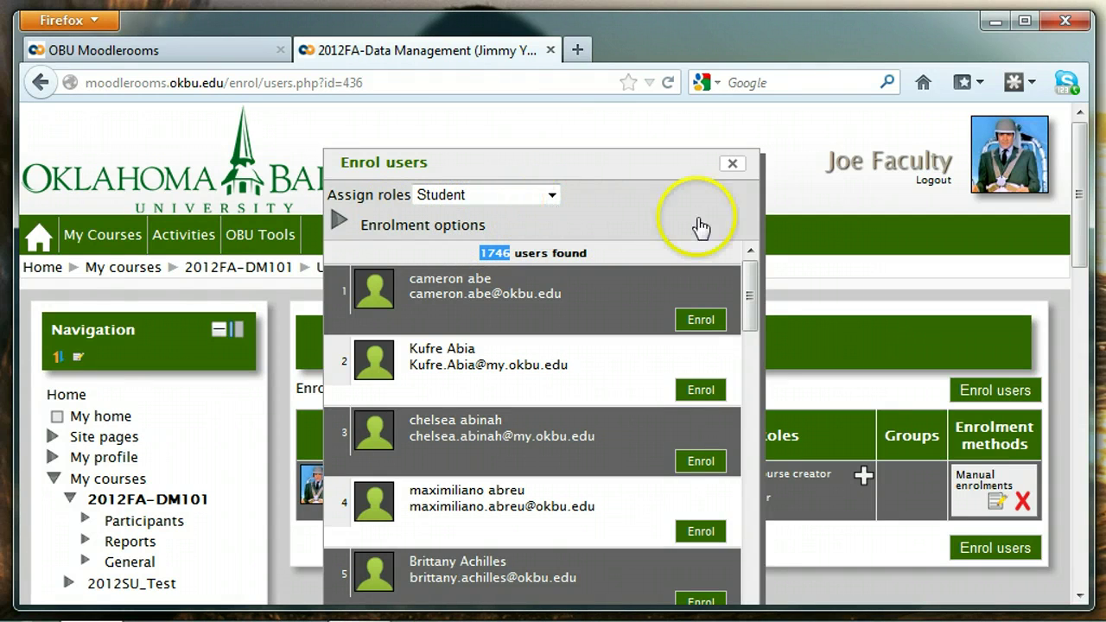
drag(749, 289, 748, 600)
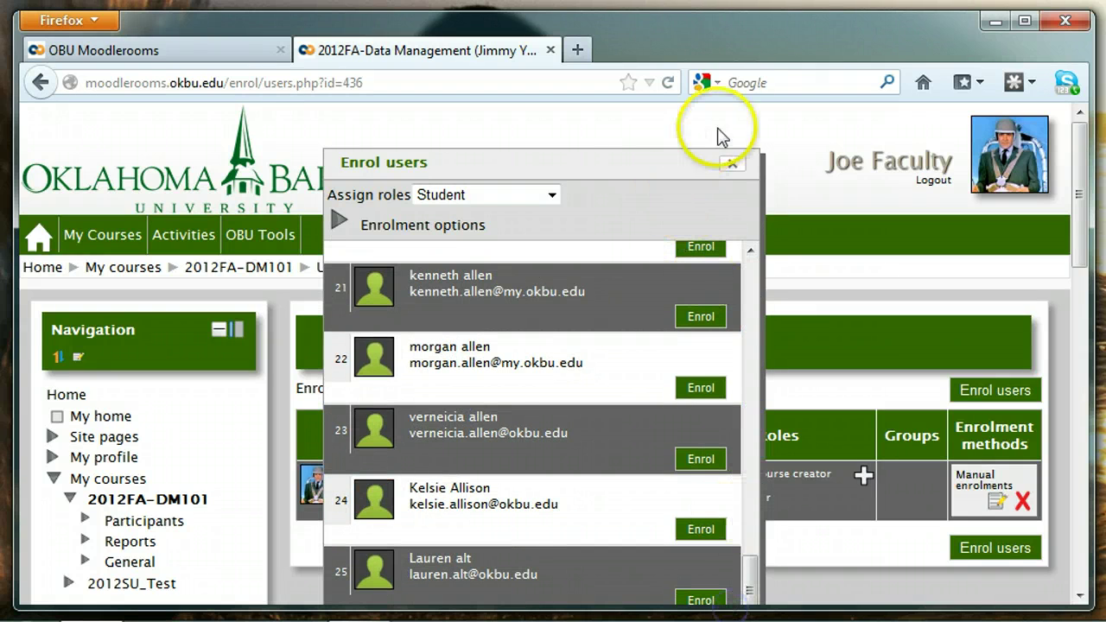
drag(663, 164, 674, 25)
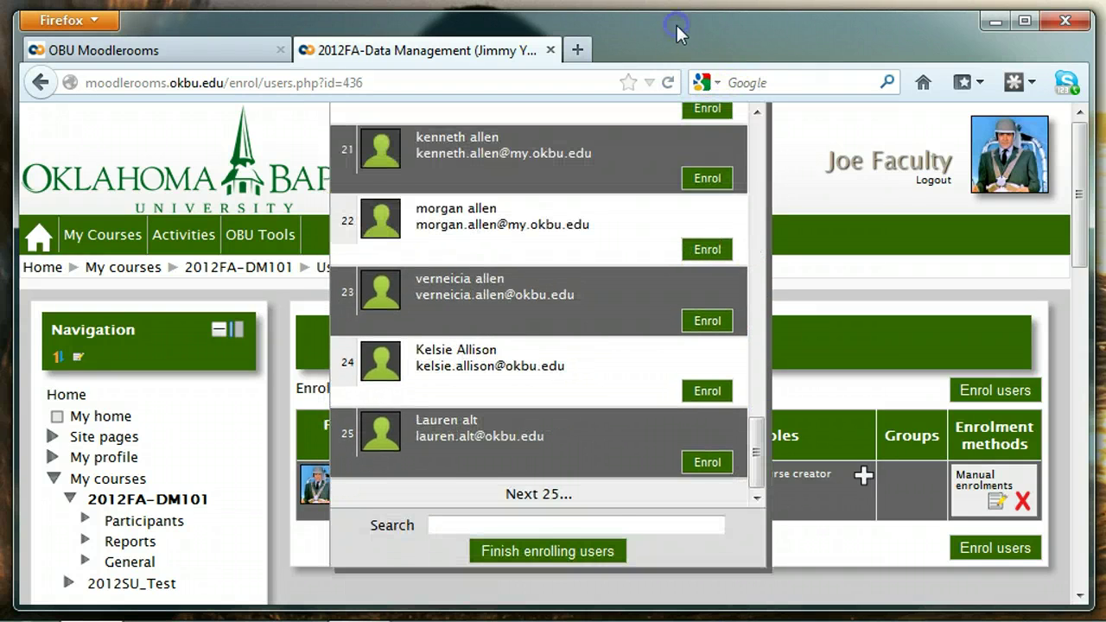
click(453, 525)
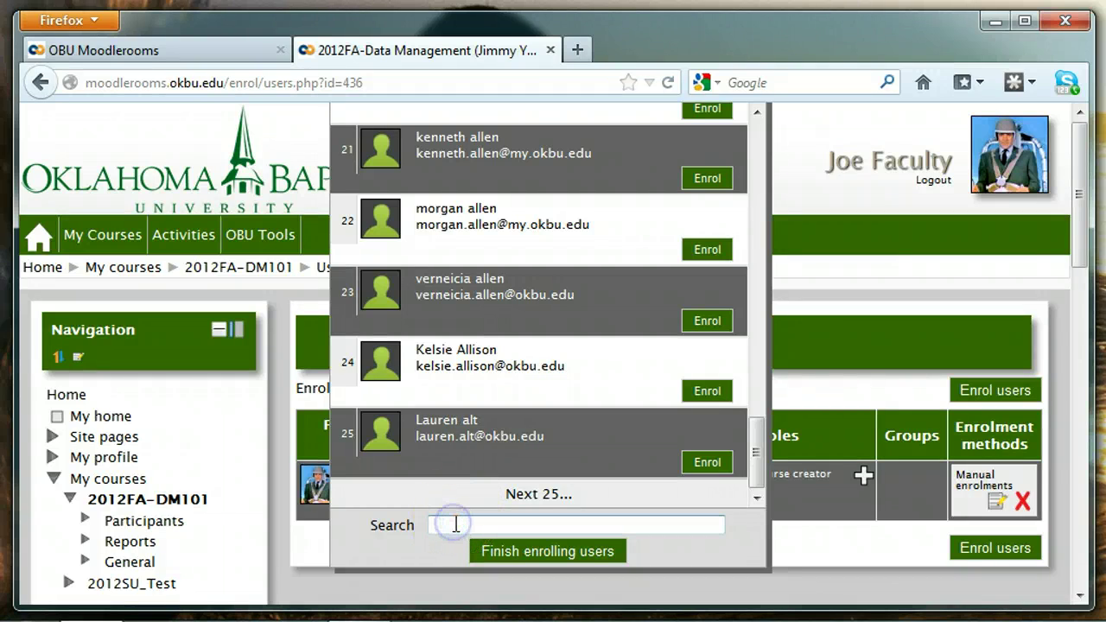
text(john)
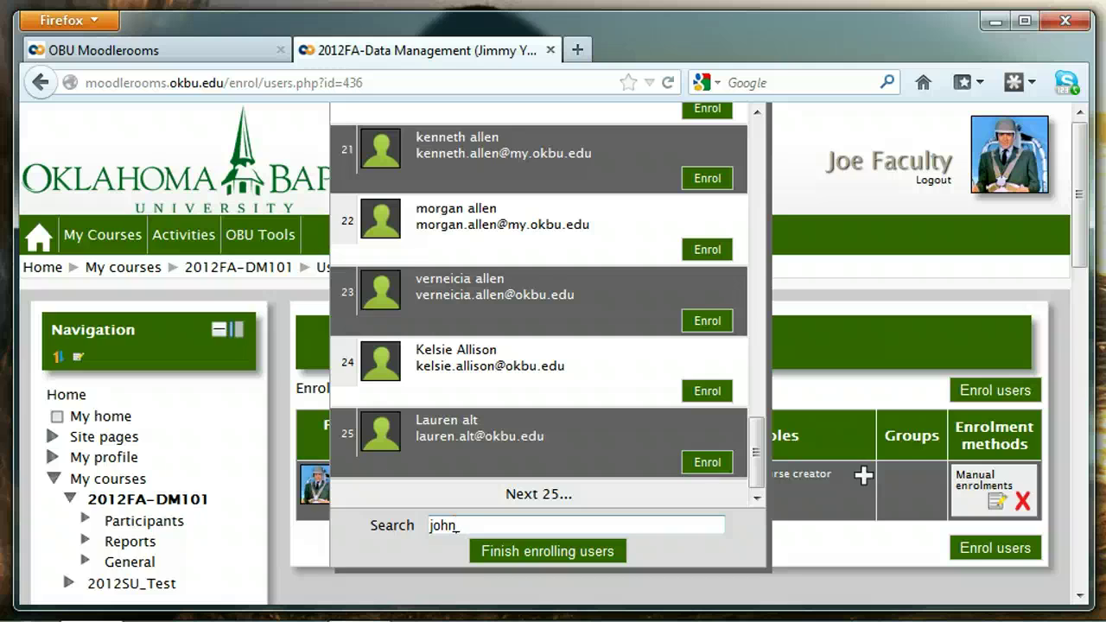
text( pub)
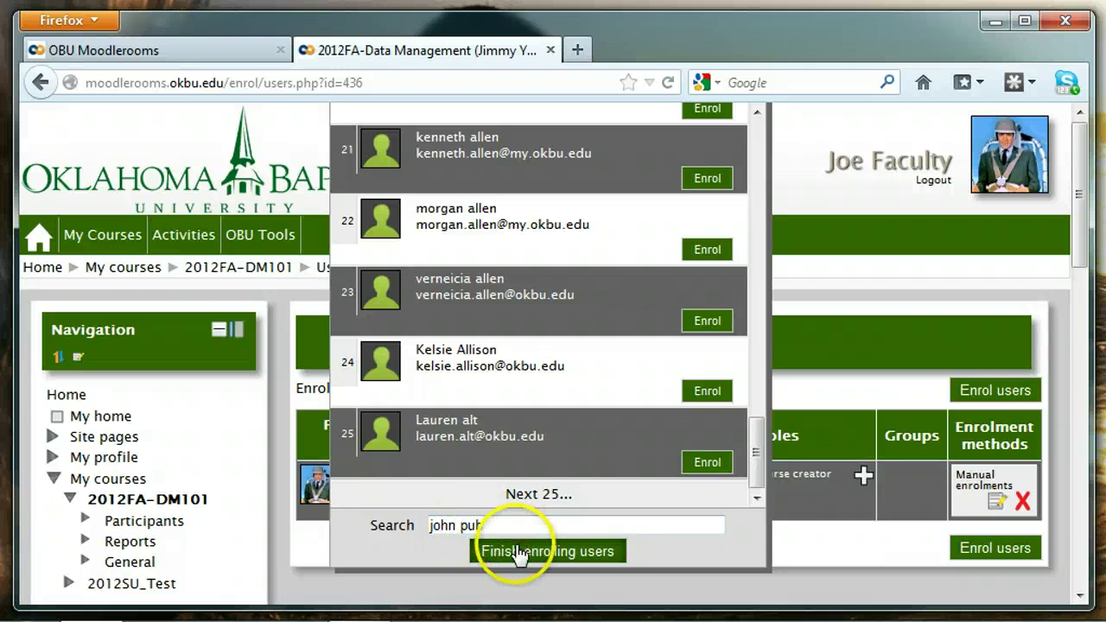
click(523, 525)
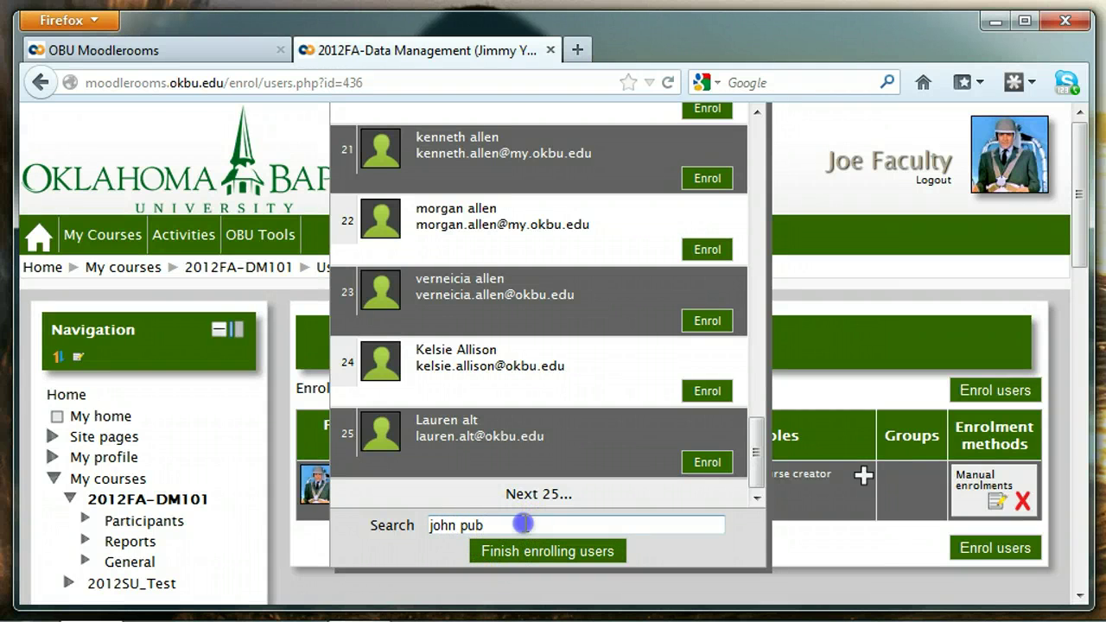
- Run the search, enrol the found student as Student, and finish enrolling
key(Return)
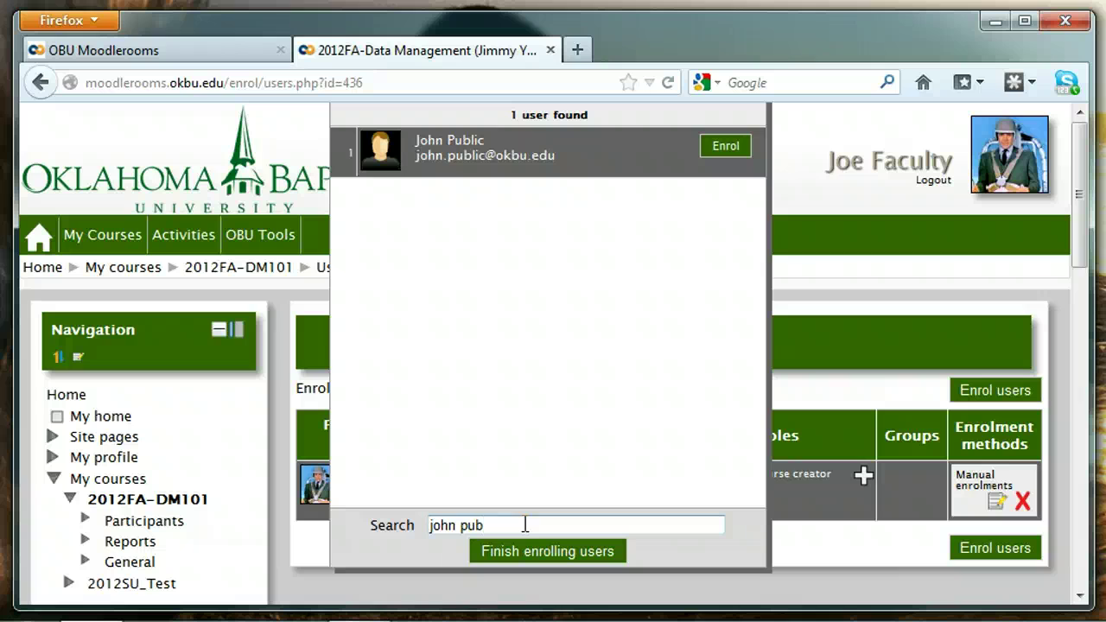
click(506, 524)
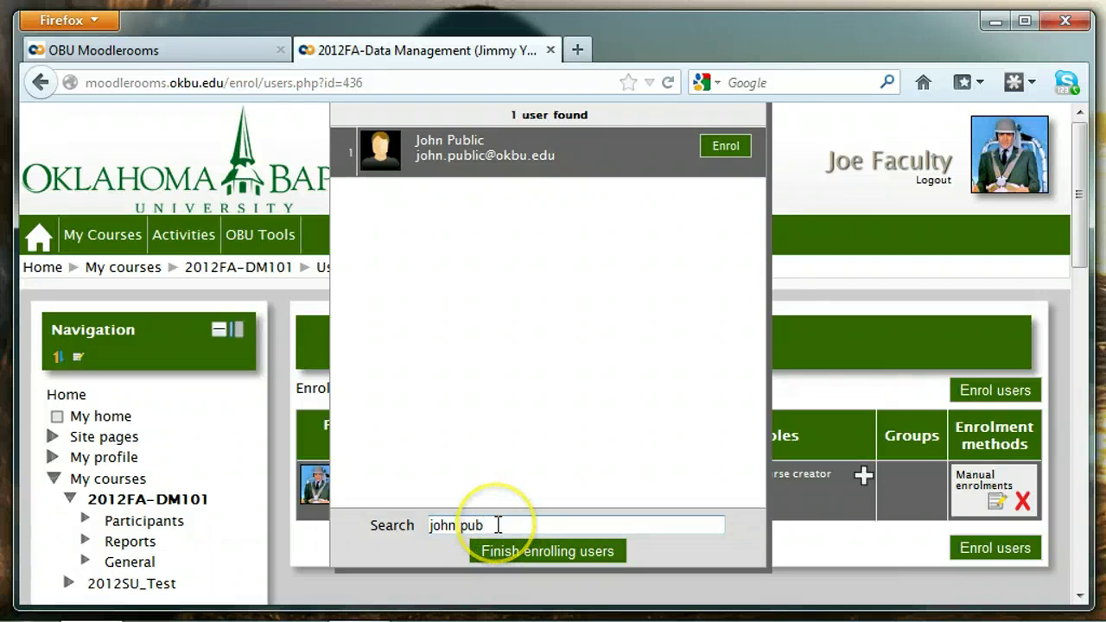
drag(497, 525, 417, 521)
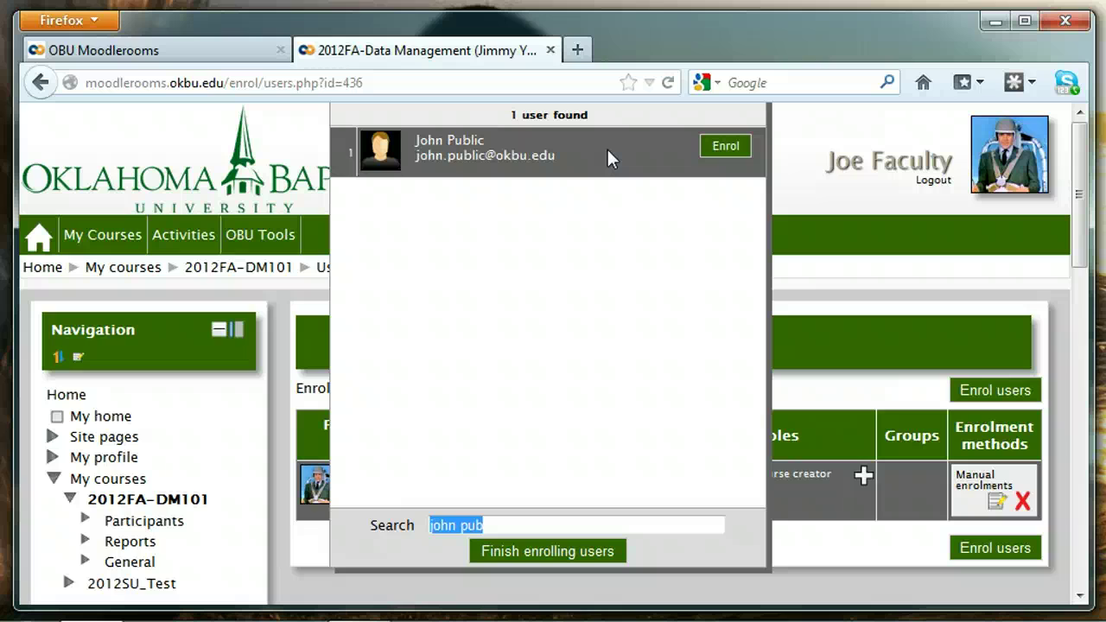
click(710, 150)
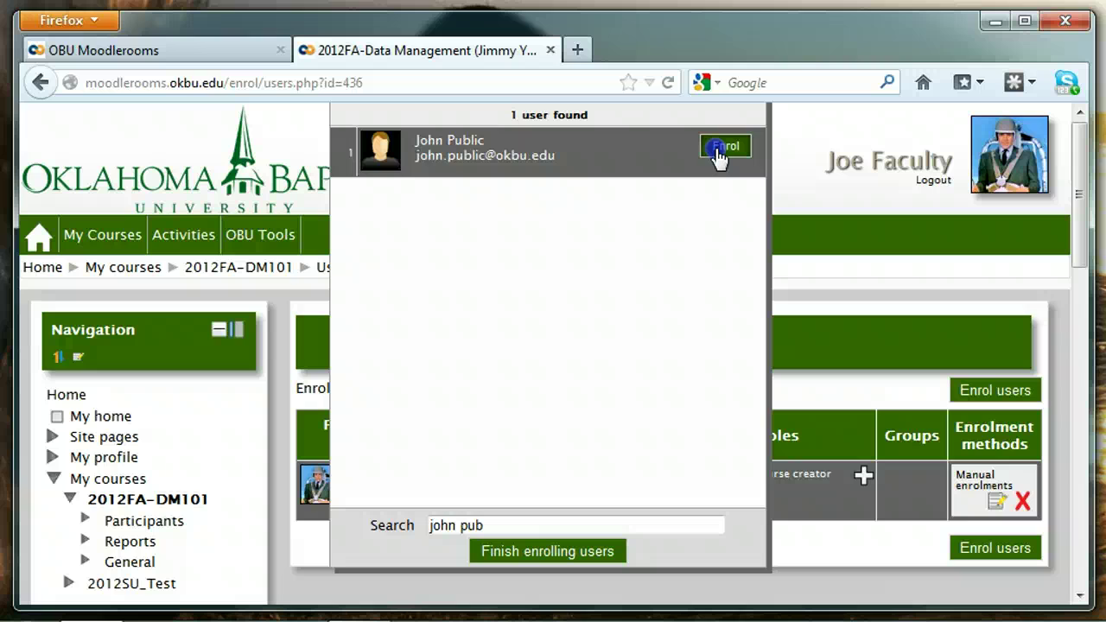
click(724, 147)
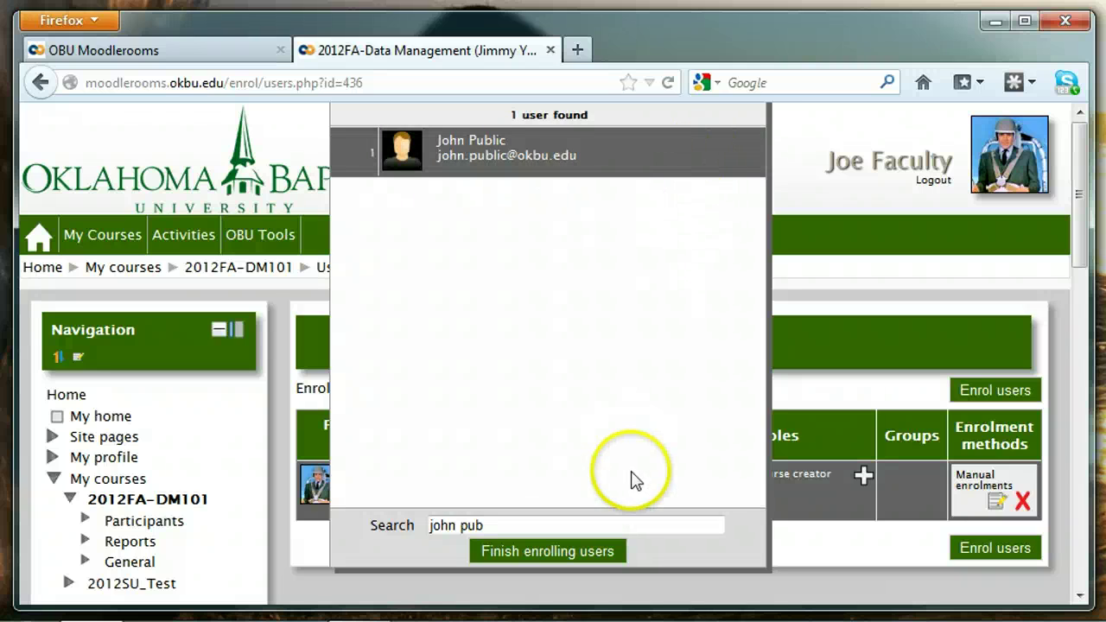
click(545, 553)
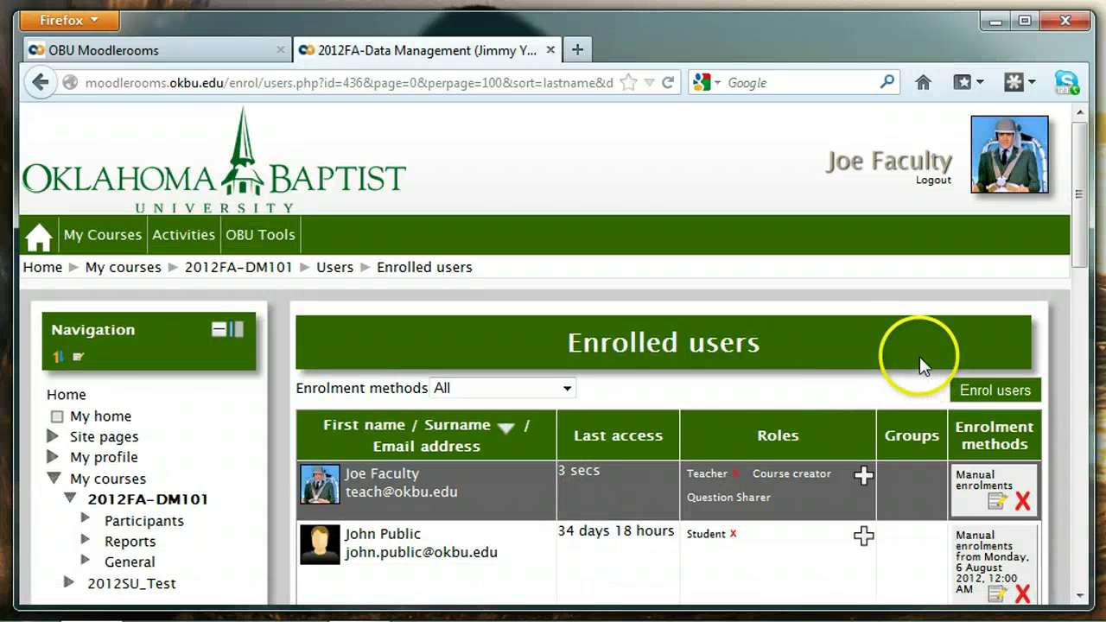
scroll(919, 356, down, 3)
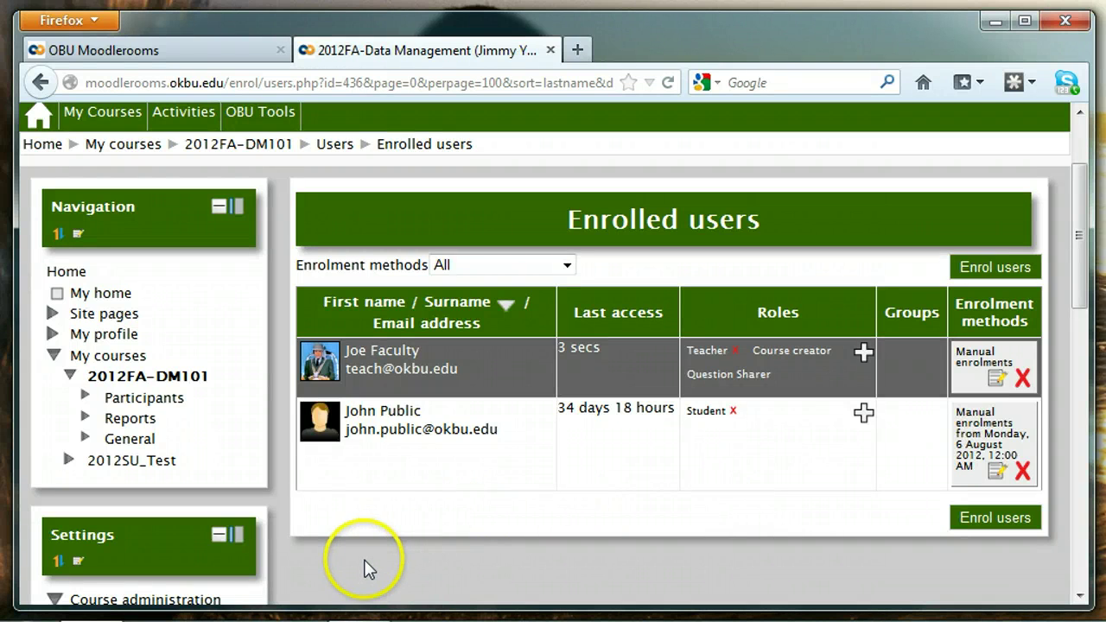
scroll(364, 568, down, 5)
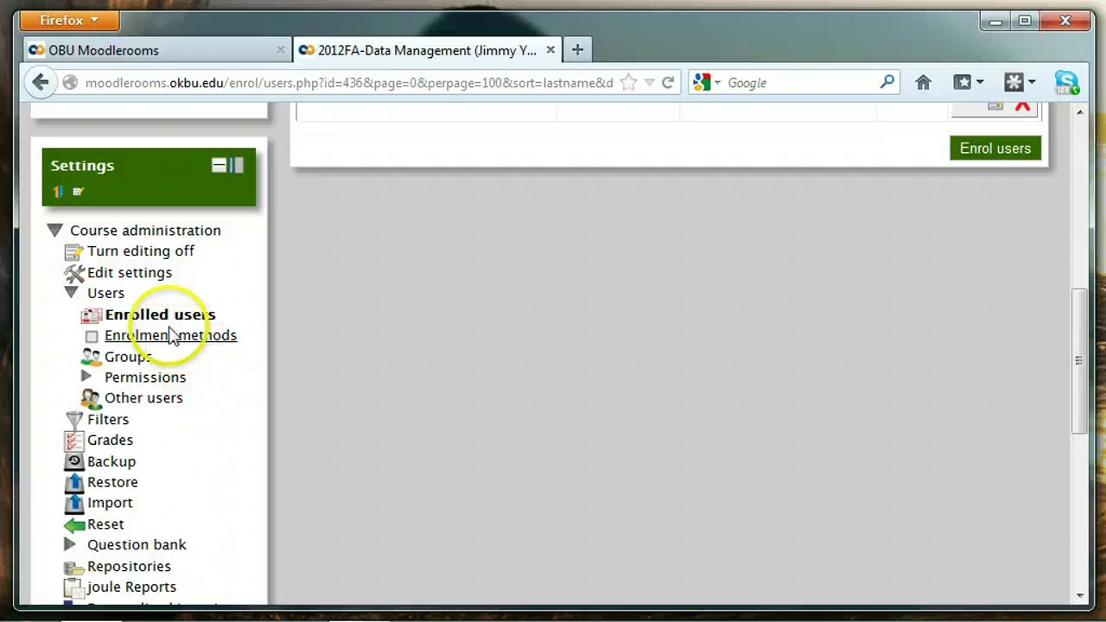
- Enable the Self enrolment (Student) method in the 2012FA-DM101 enrolment methods
click(161, 340)
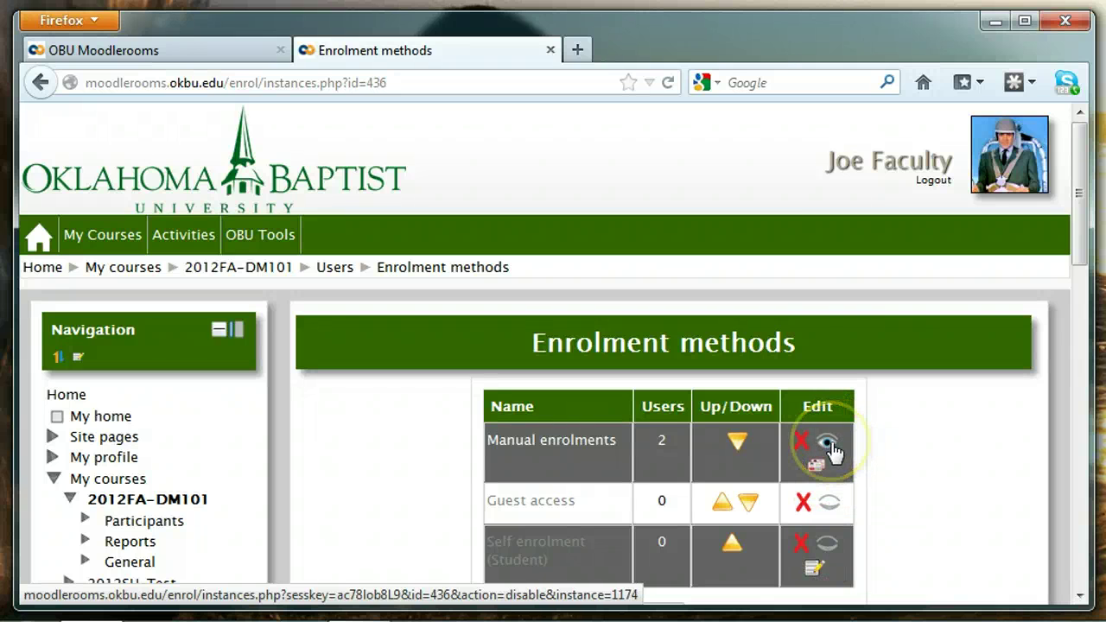
click(828, 550)
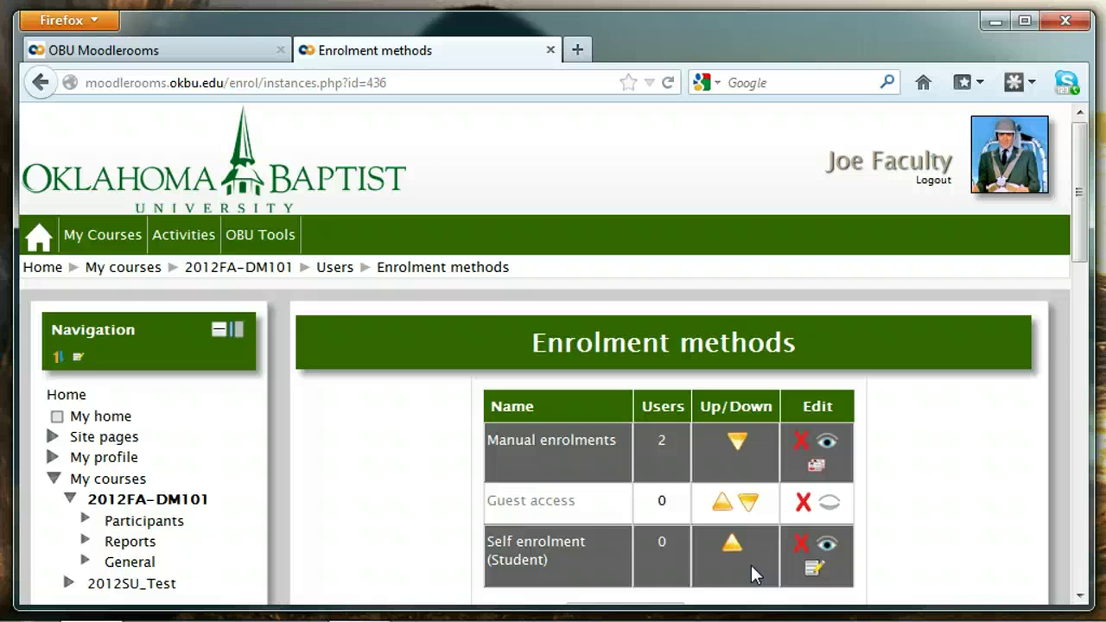
- Edit the Self enrolment method and name the instance 'FALL 2012 Self-enrollment'
click(815, 569)
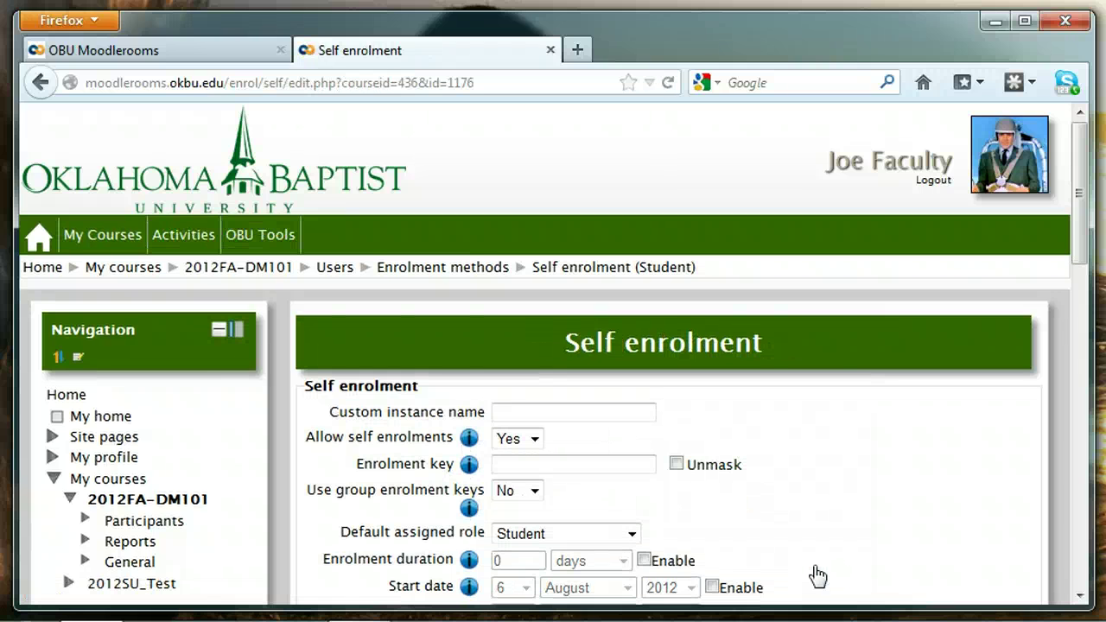
click(894, 411)
click(574, 412)
text(FALL 2)
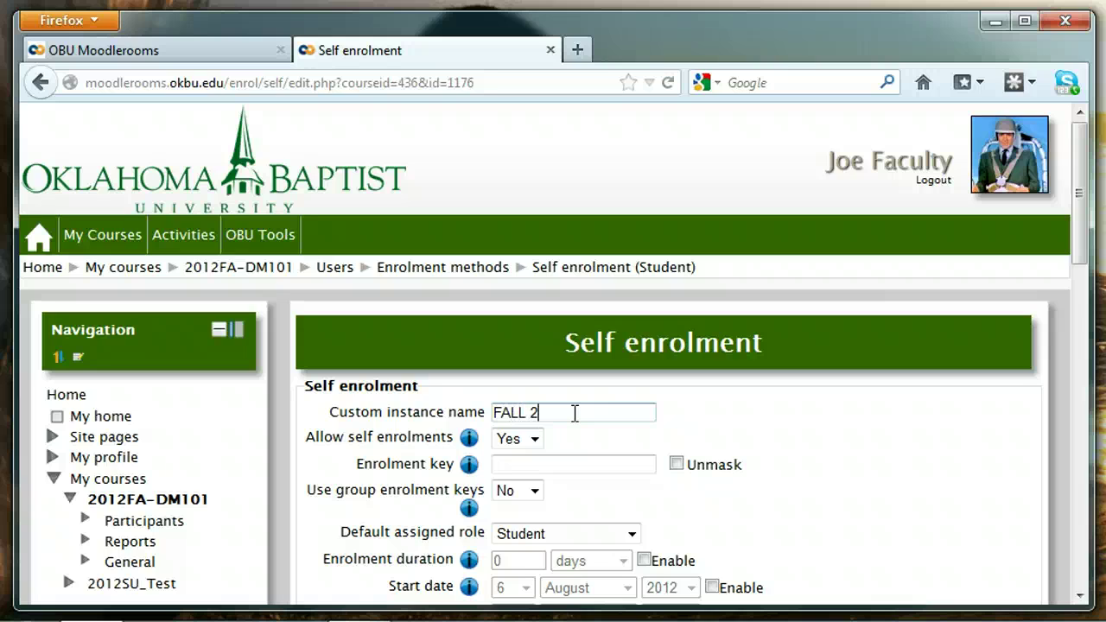
text(012 Self-enrollment)
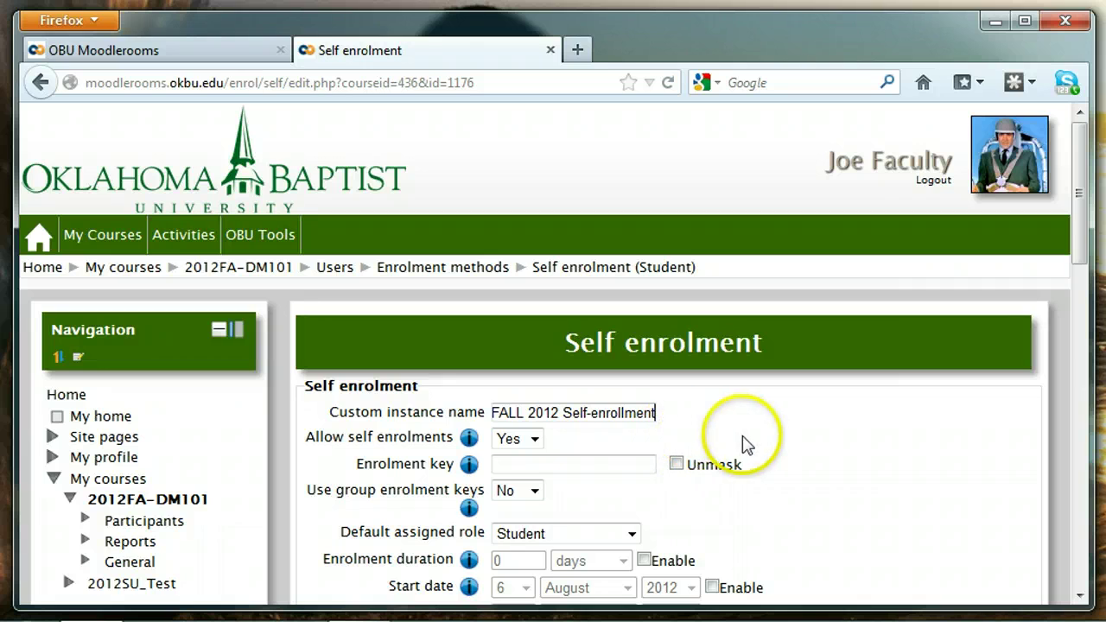
- Turn on Unmask and enter an enrolment key for the method
click(538, 459)
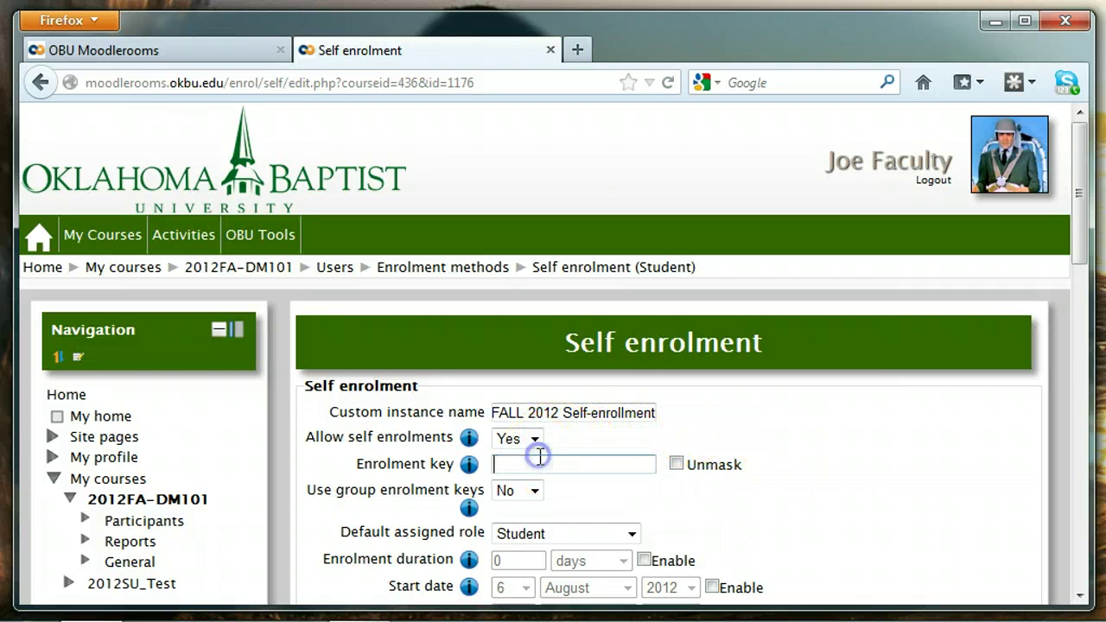
click(676, 464)
click(590, 463)
text(password)
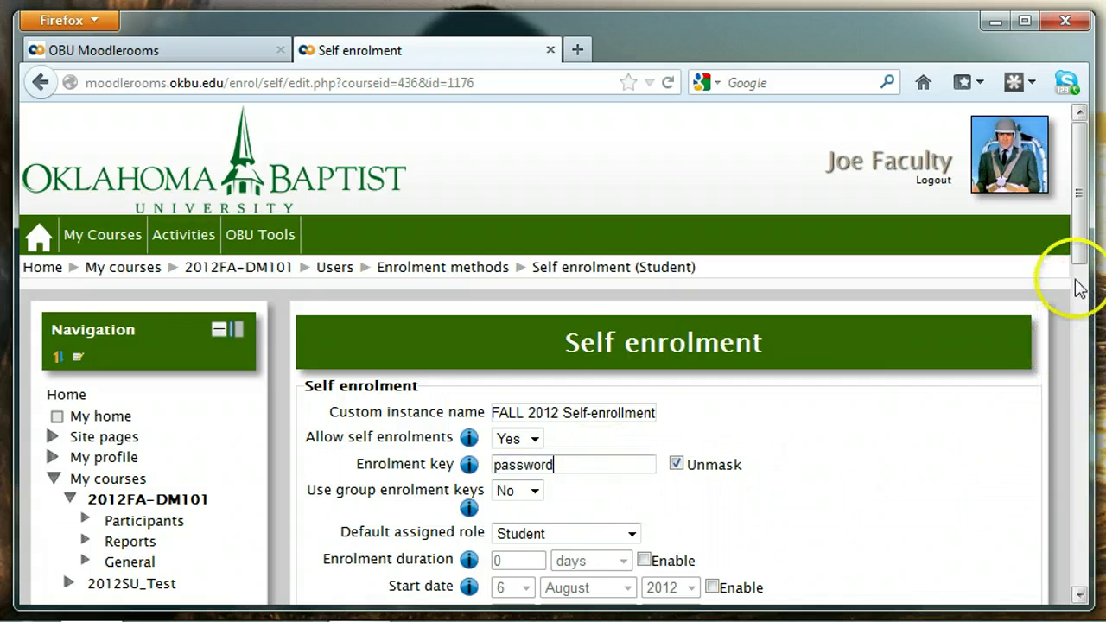
- Enter 'Welcome students!' as the custom welcome message and save the self enrolment changes
drag(1077, 255, 1076, 393)
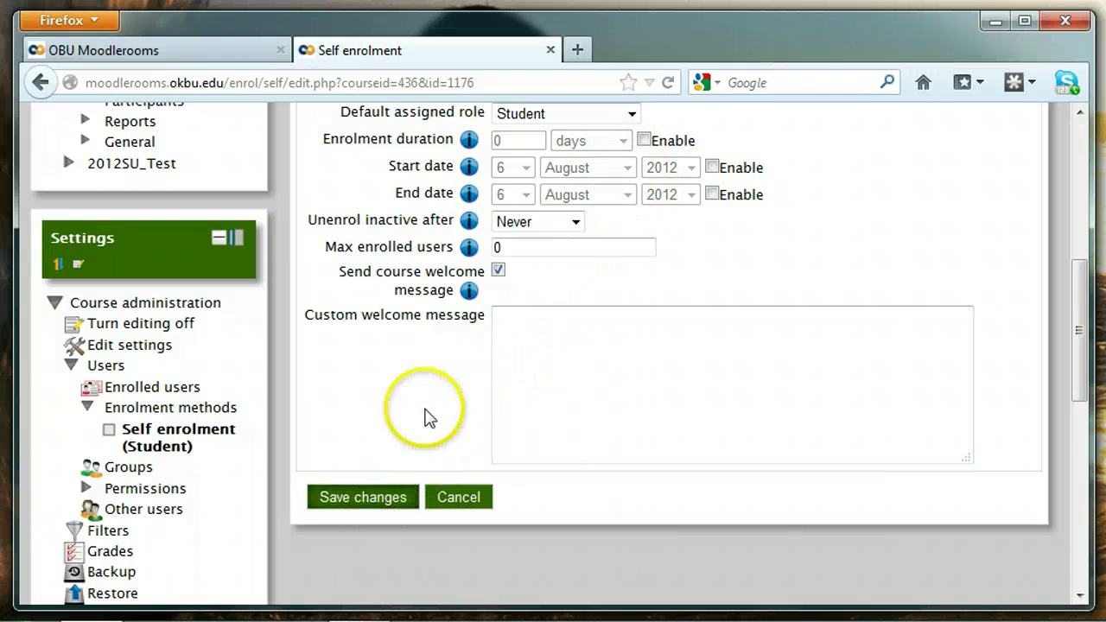
click(516, 326)
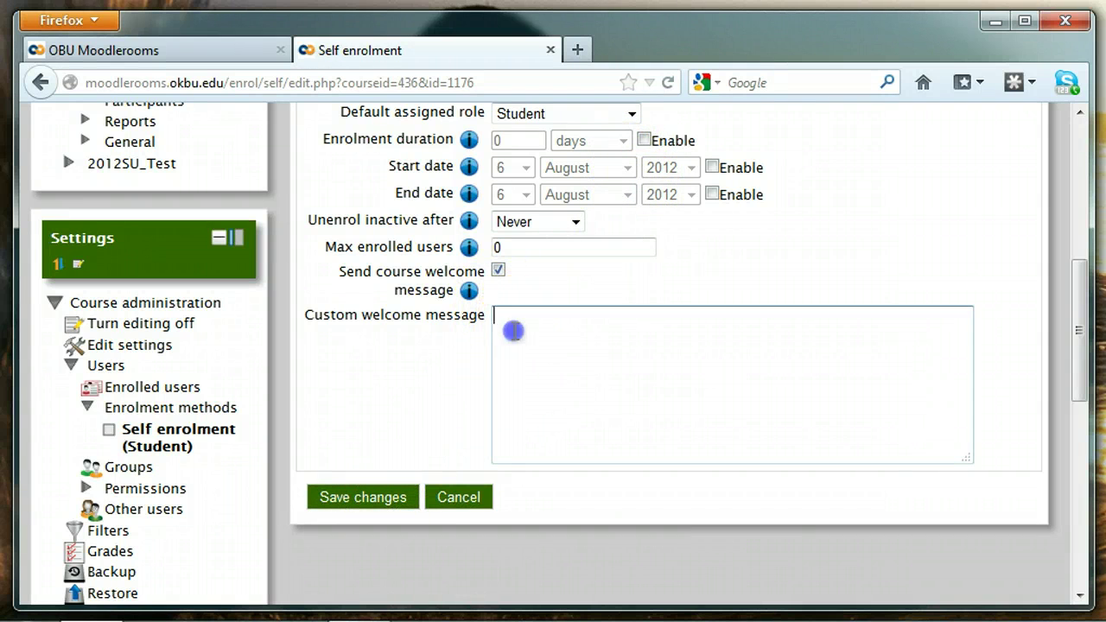
text(Welcome students!)
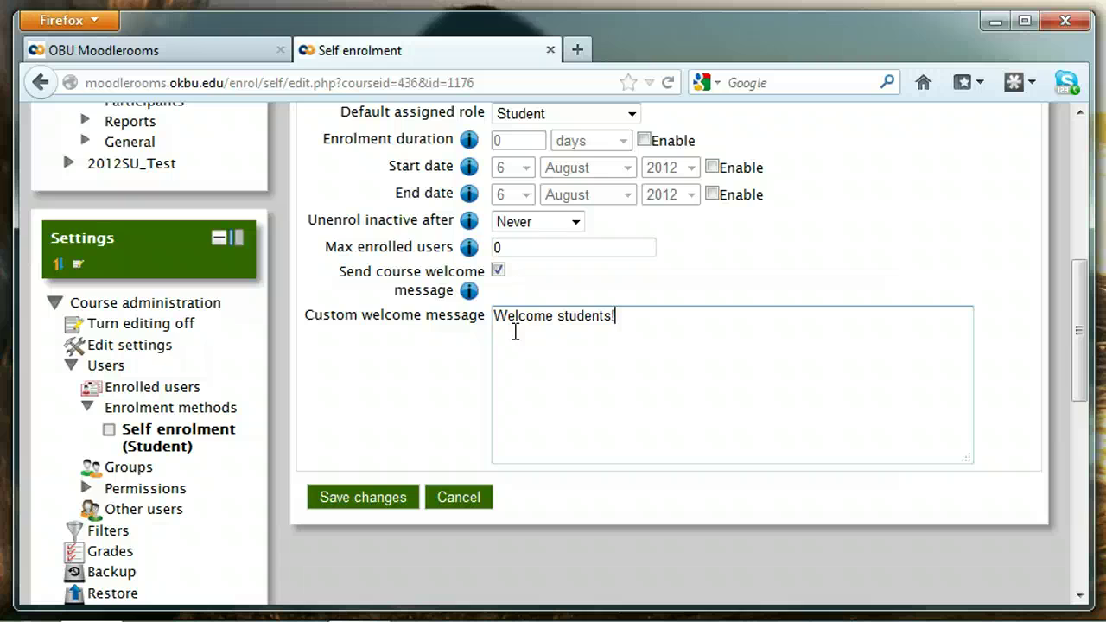
click(381, 498)
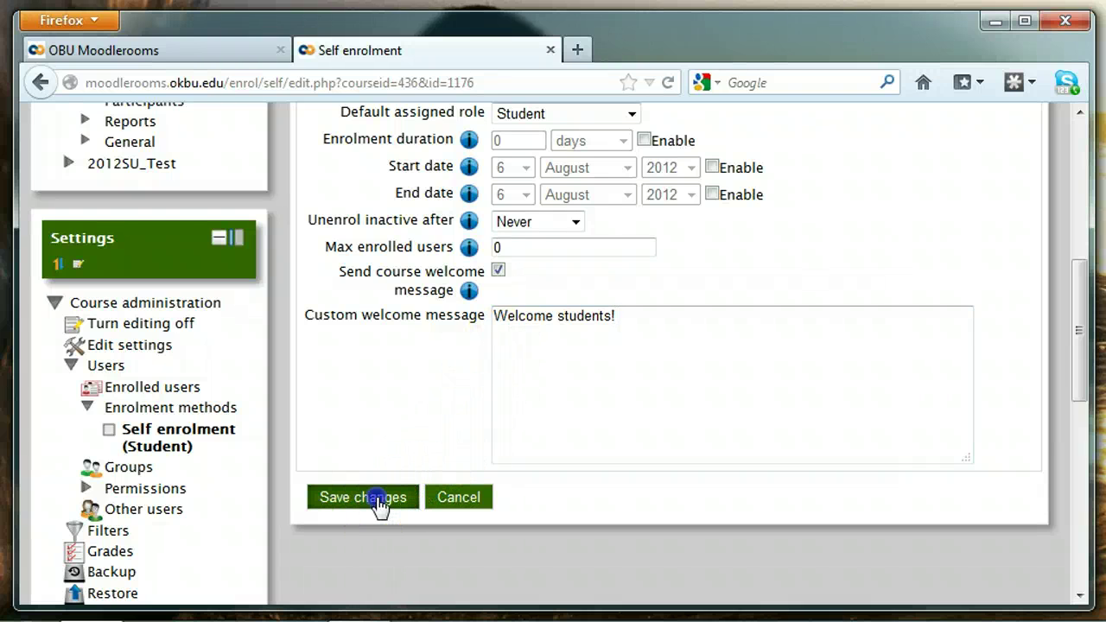